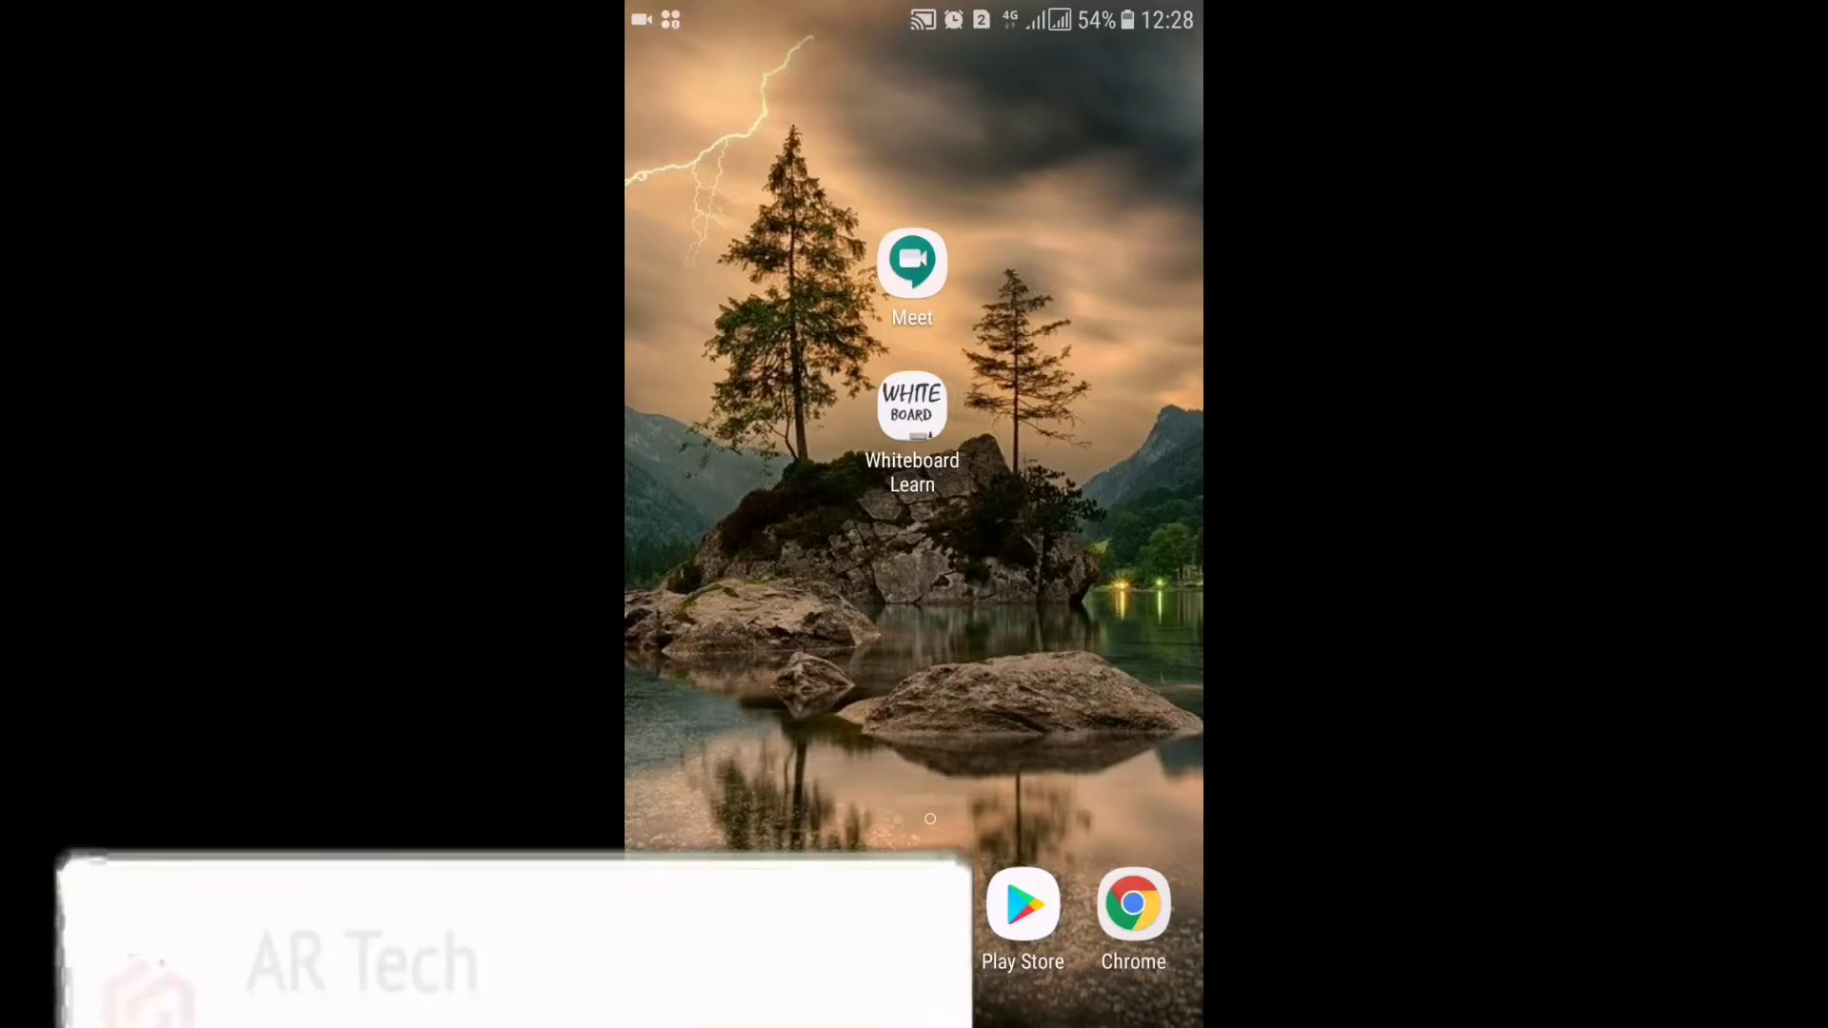
# Open the Meet mobile app and start a new meeting.
pyautogui.moveTo(912, 263)
pyautogui.mouseDown()
pyautogui.moveTo(903, 286)
pyautogui.moveTo(912, 263)
pyautogui.mouseUp()
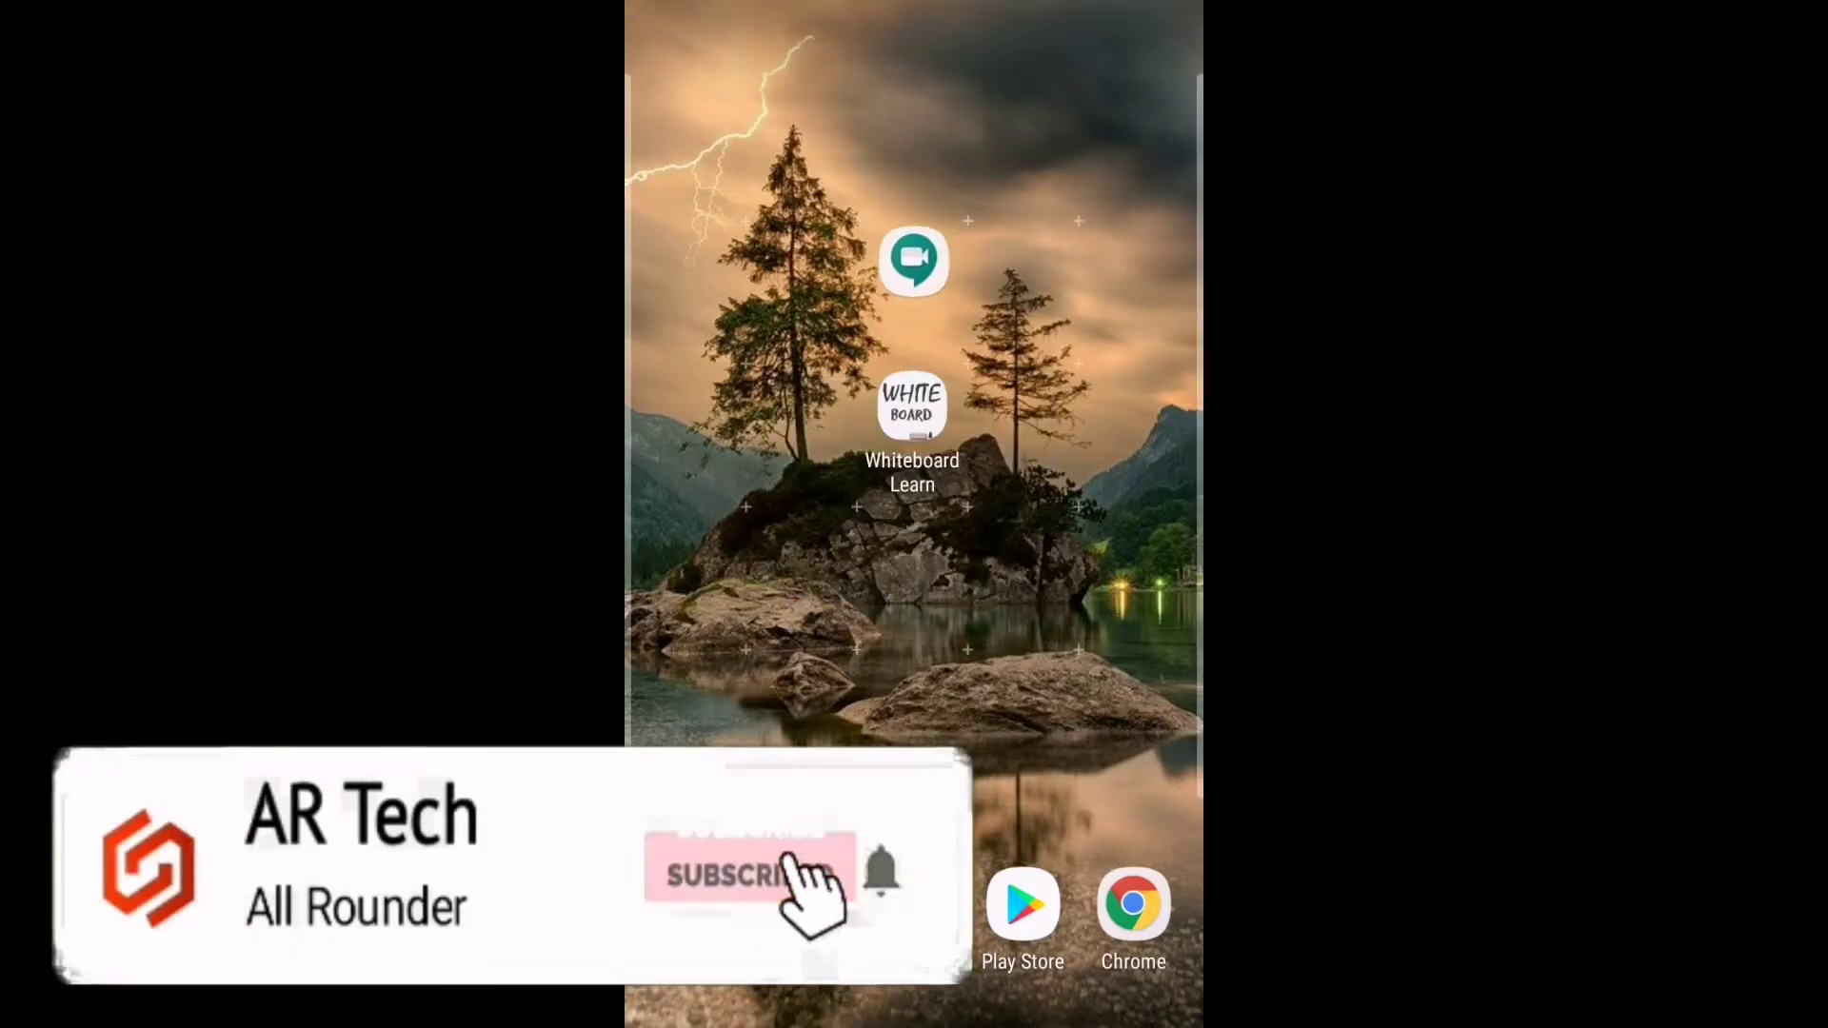
pyautogui.moveTo(912, 405)
pyautogui.mouseDown()
pyautogui.moveTo(991, 405)
pyautogui.moveTo(912, 405)
pyautogui.mouseUp()
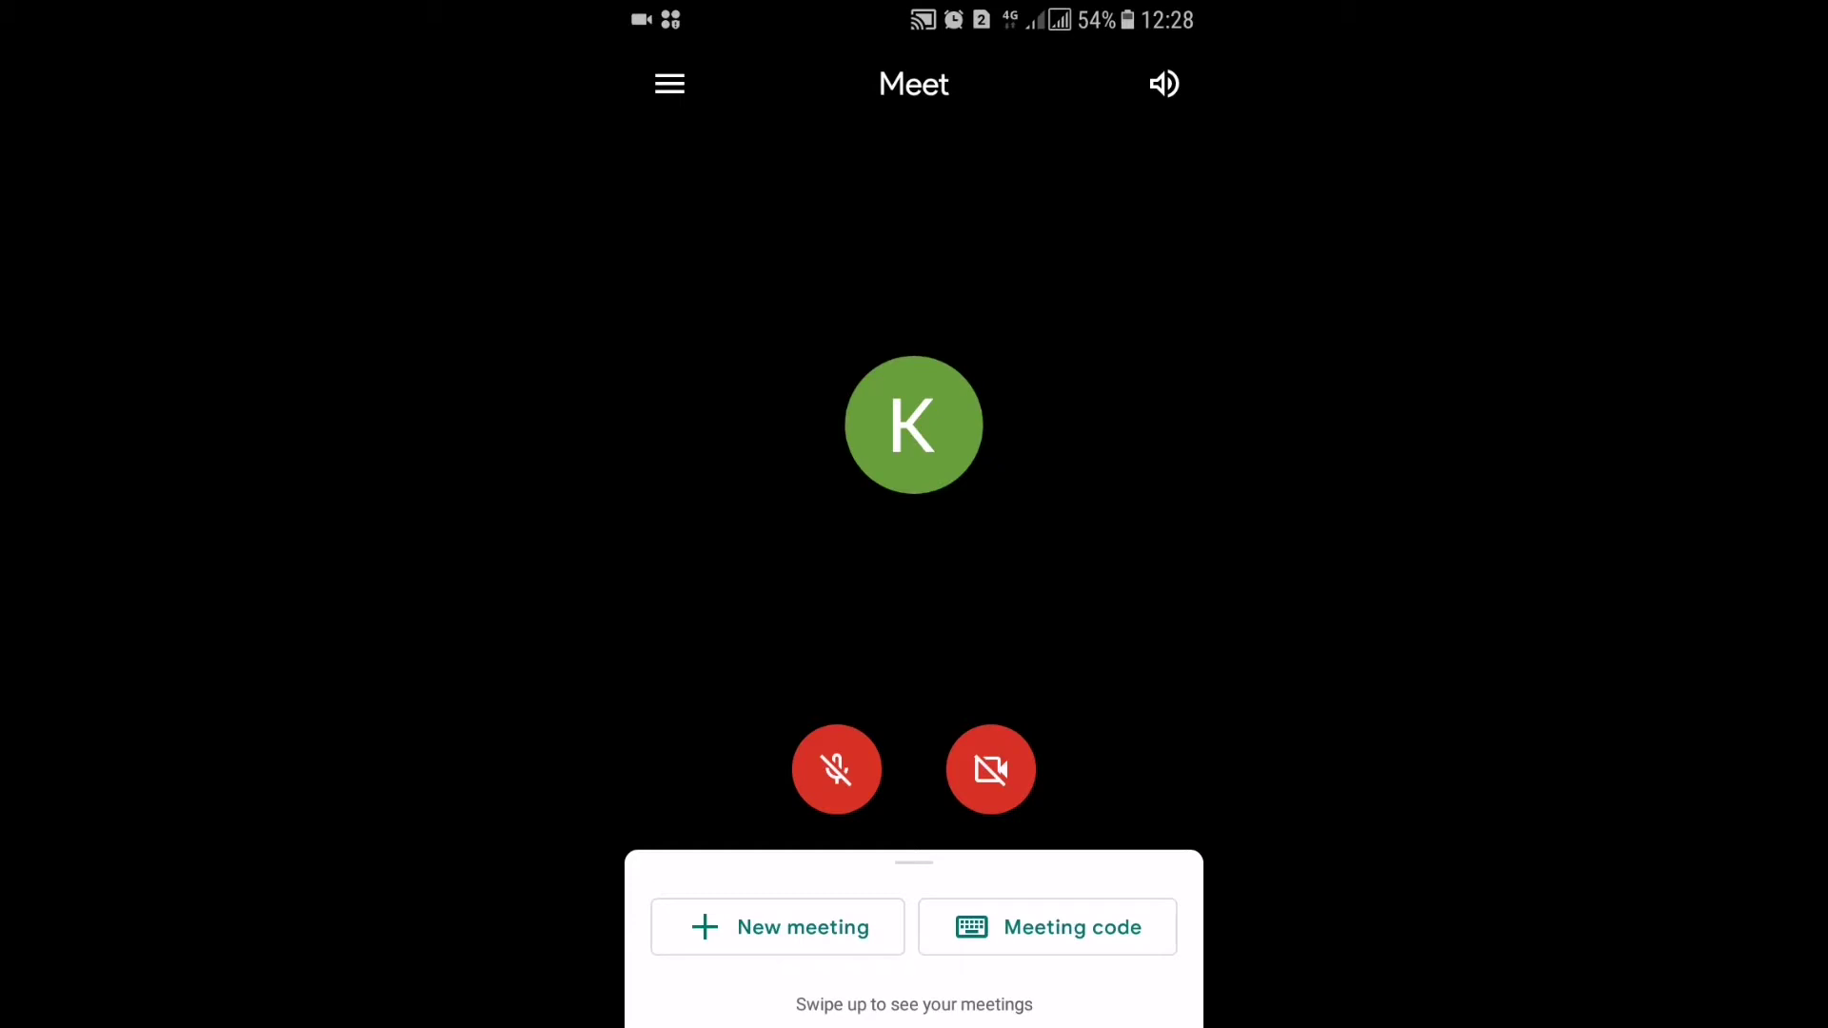
pyautogui.click(778, 927)
pyautogui.click(778, 927)
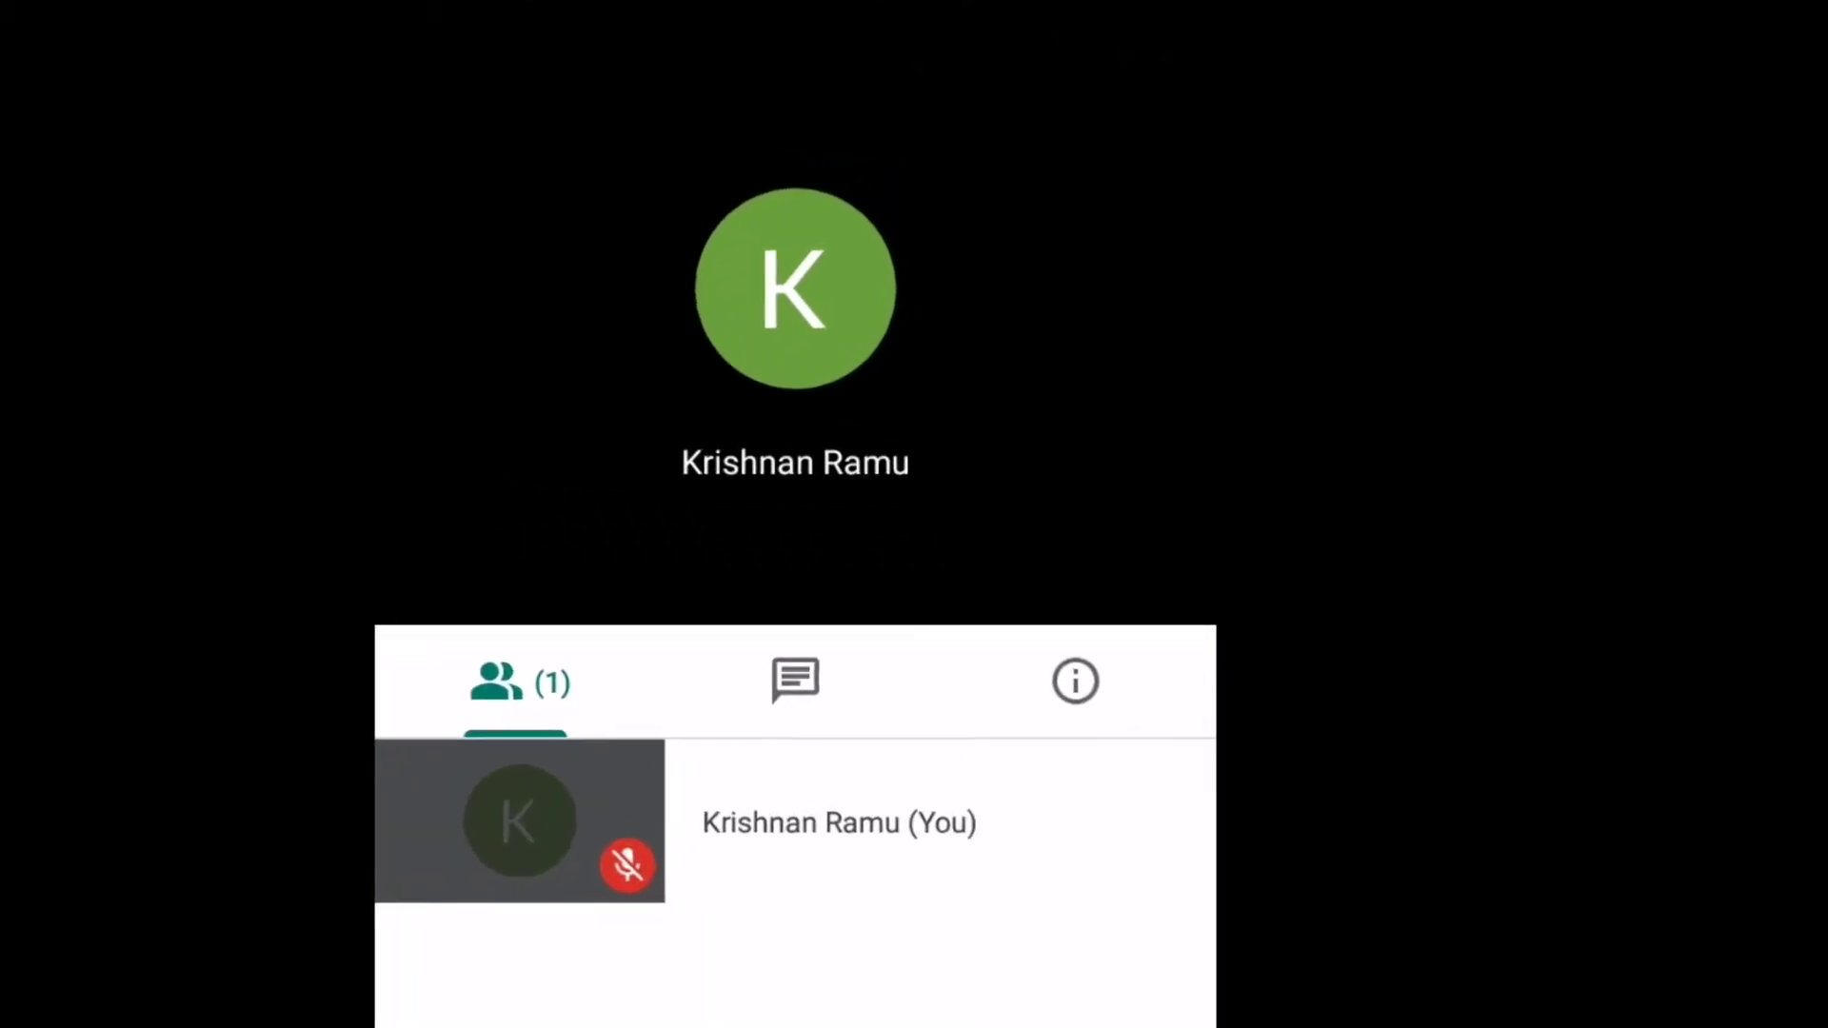
pyautogui.click(1158, 83)
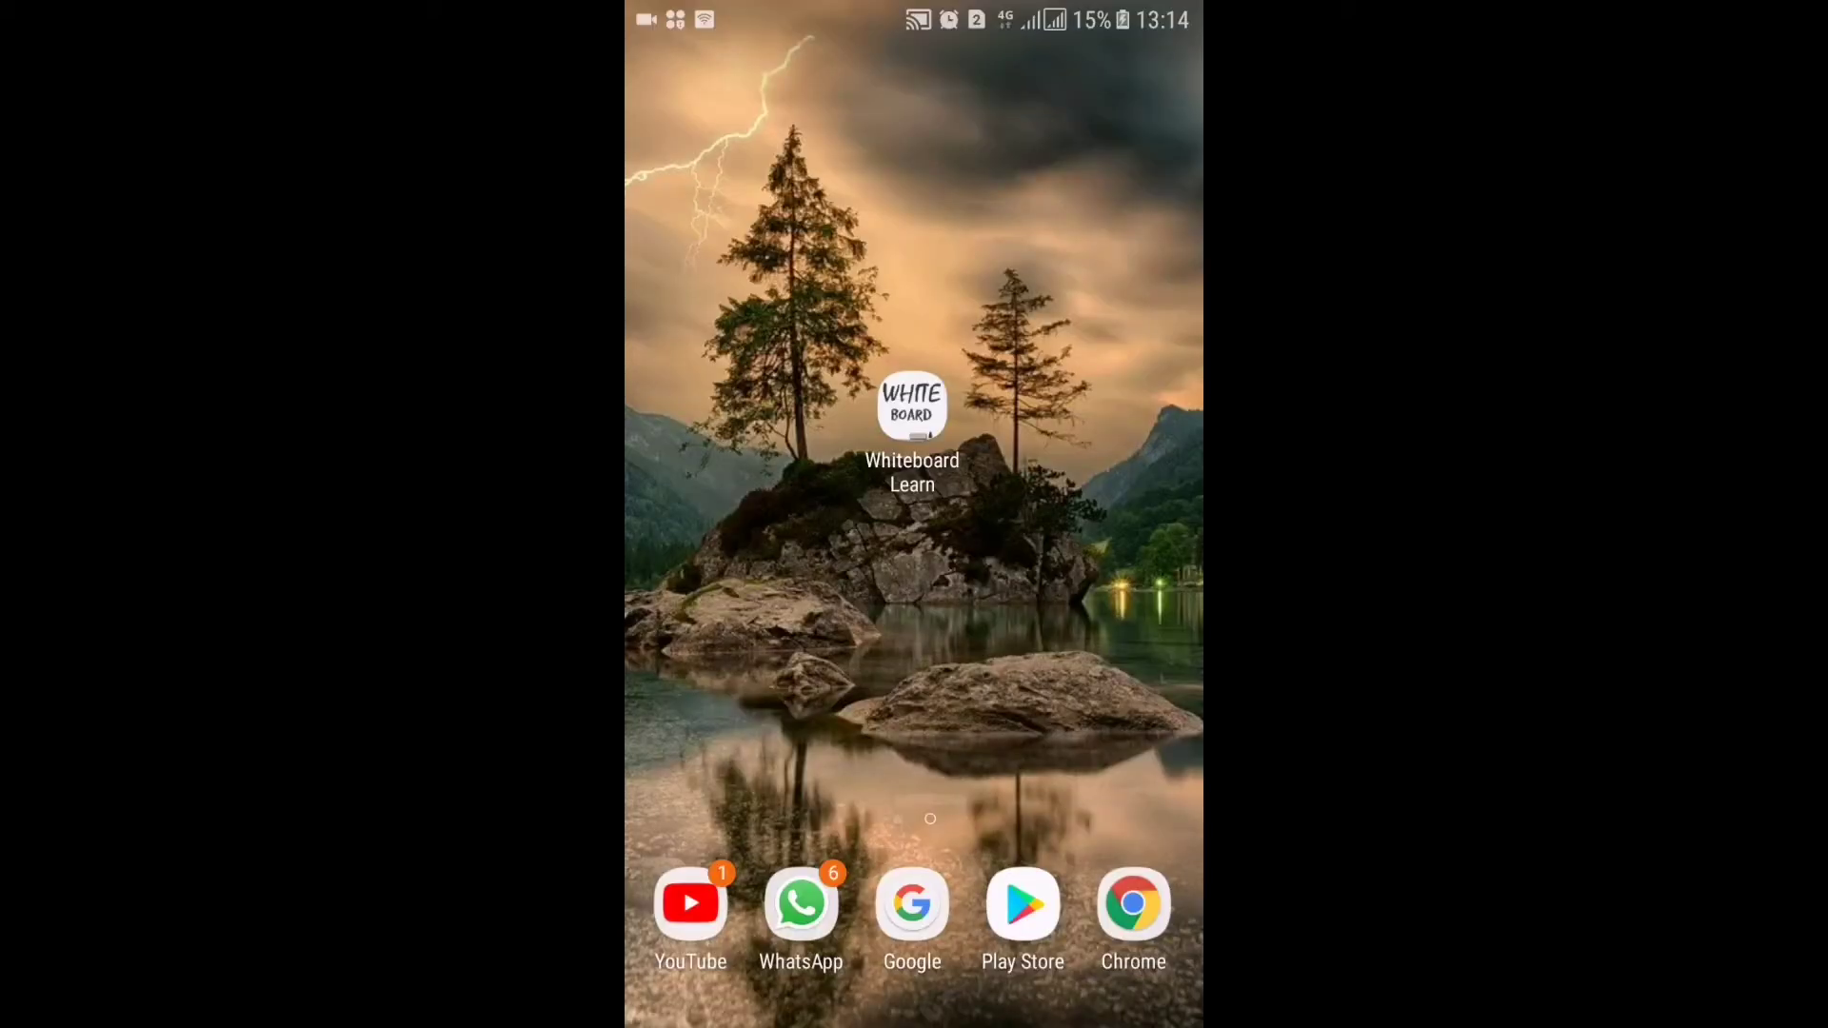
# Switch to the Whiteboard Learn app, set the pen colour to pure red and draw a freehand zigzag on the board.
pyautogui.click(912, 405)
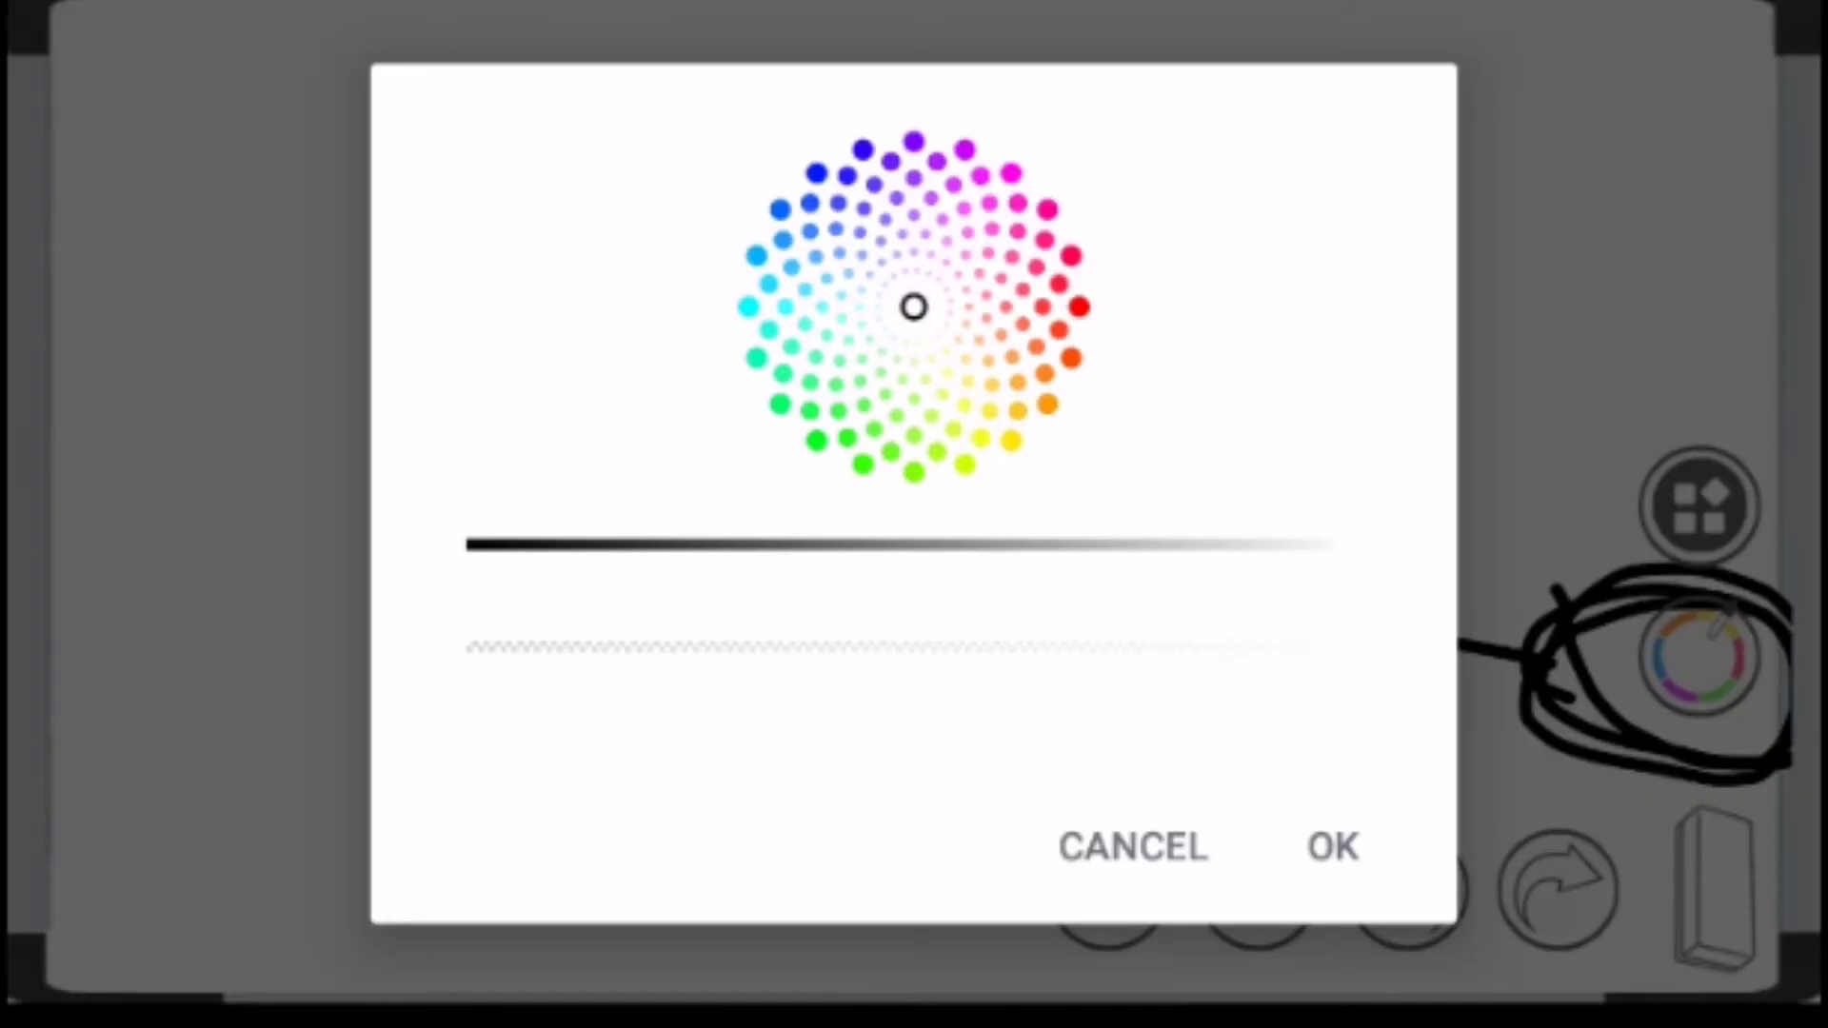
pyautogui.click(1047, 404)
pyautogui.click(1078, 306)
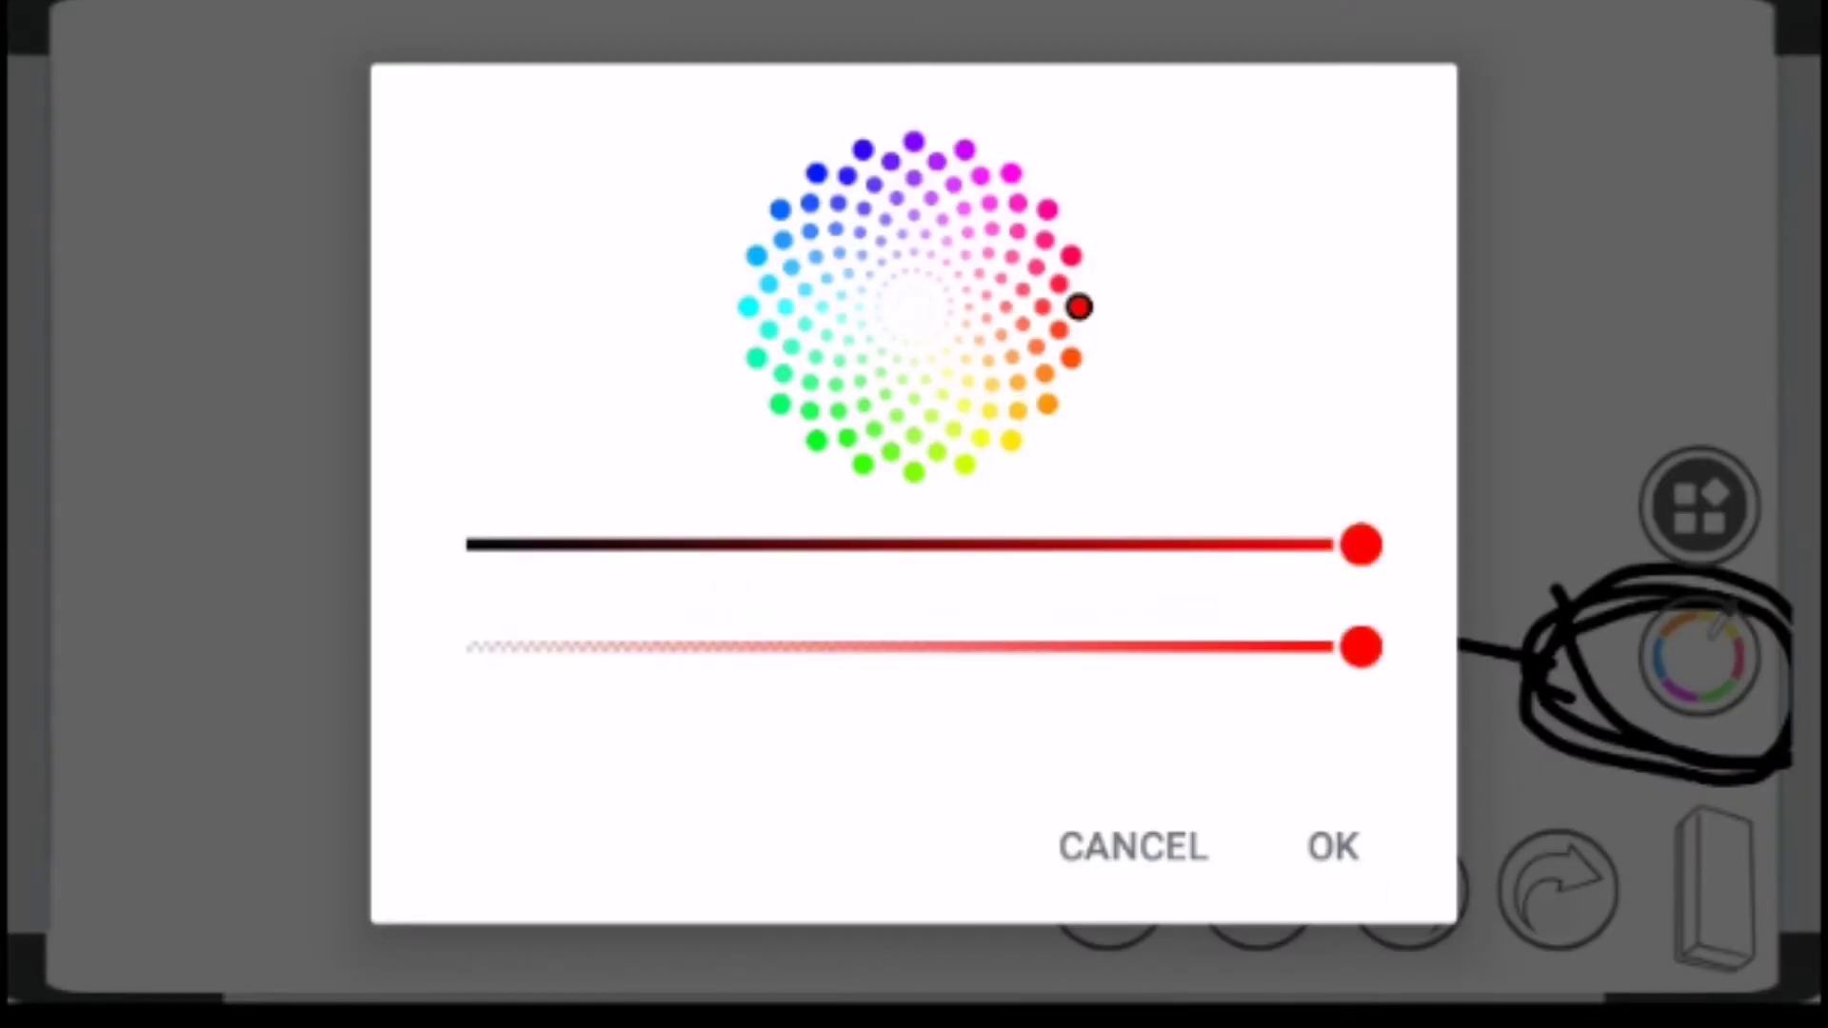
pyautogui.click(1333, 846)
pyautogui.moveTo(662, 326)
pyautogui.mouseDown()
pyautogui.moveTo(734, 620)
pyautogui.moveTo(1086, 766)
pyautogui.mouseUp()
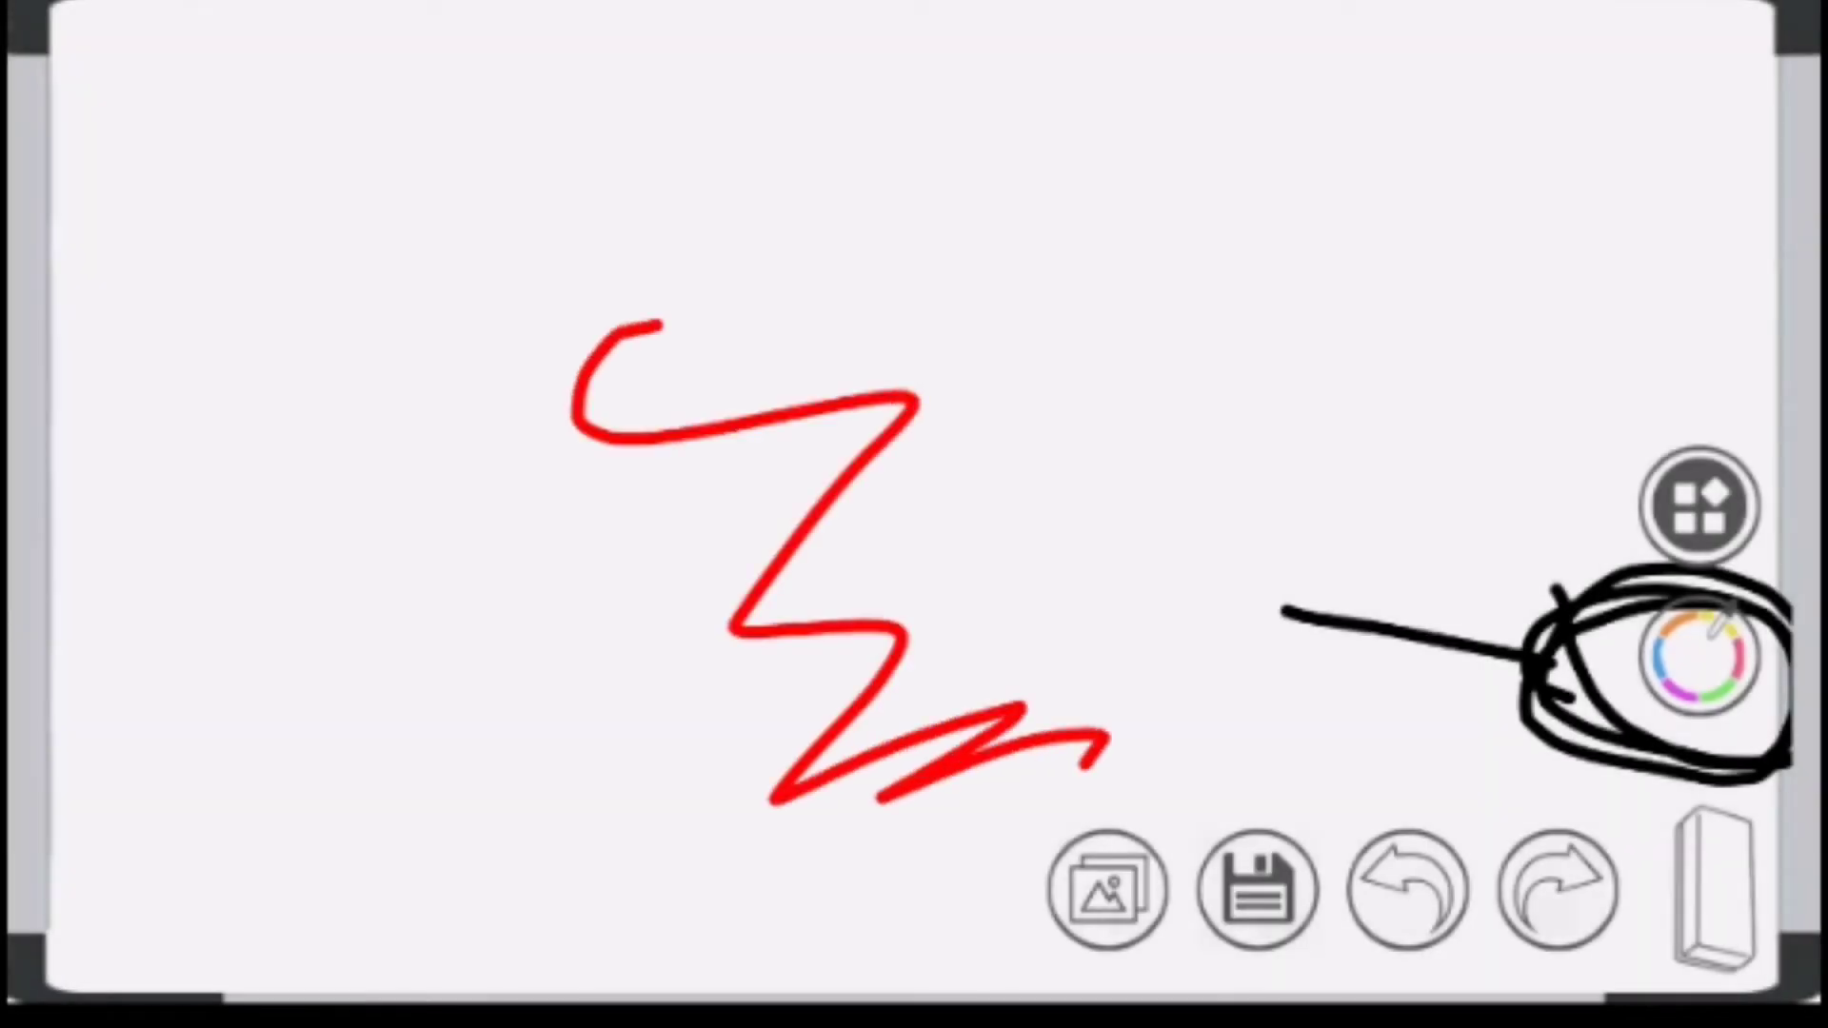
pyautogui.moveTo(1228, 748)
pyautogui.mouseDown()
pyautogui.moveTo(1157, 976)
pyautogui.moveTo(1371, 971)
pyautogui.moveTo(1286, 791)
pyautogui.moveTo(1391, 972)
pyautogui.moveTo(1195, 800)
pyautogui.moveTo(1155, 415)
pyautogui.moveTo(1233, 809)
pyautogui.moveTo(1171, 967)
pyautogui.moveTo(1371, 971)
pyautogui.moveTo(1223, 776)
pyautogui.mouseUp()
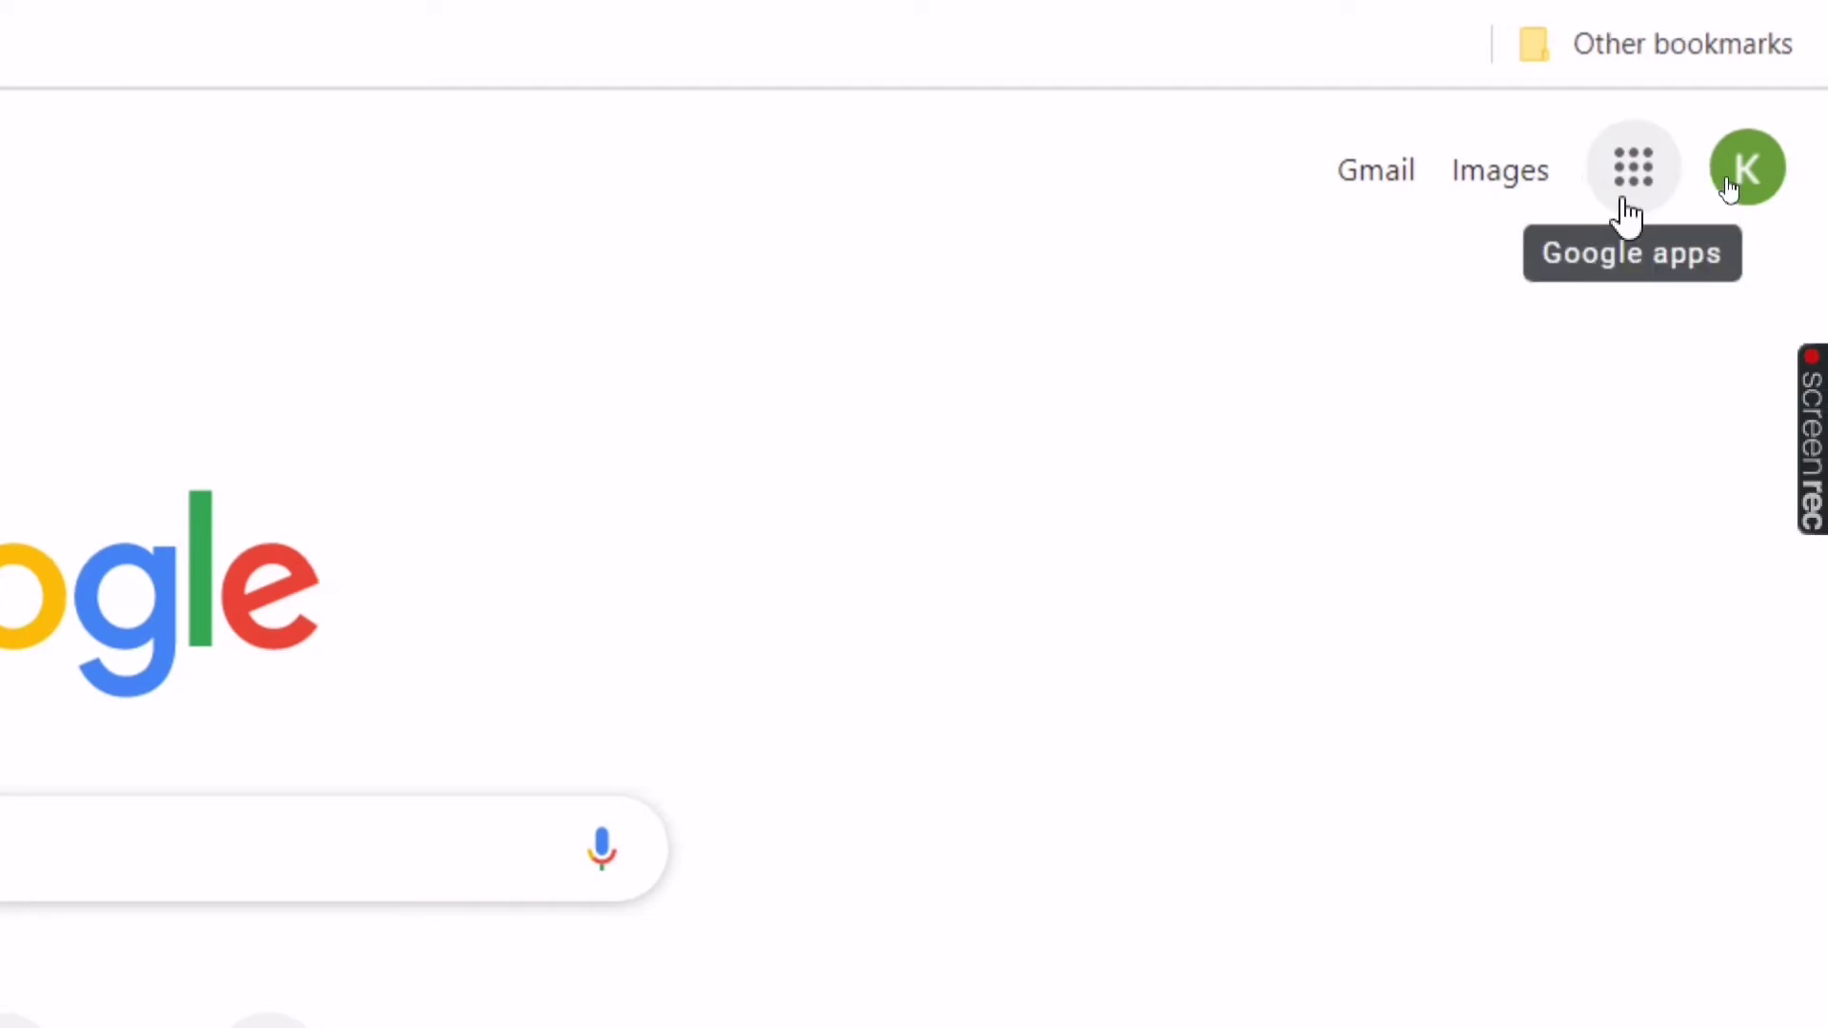
# Switch to Chrome on the computer, open Google Meet from the Google apps and start a meeting.
pyautogui.click(1631, 172)
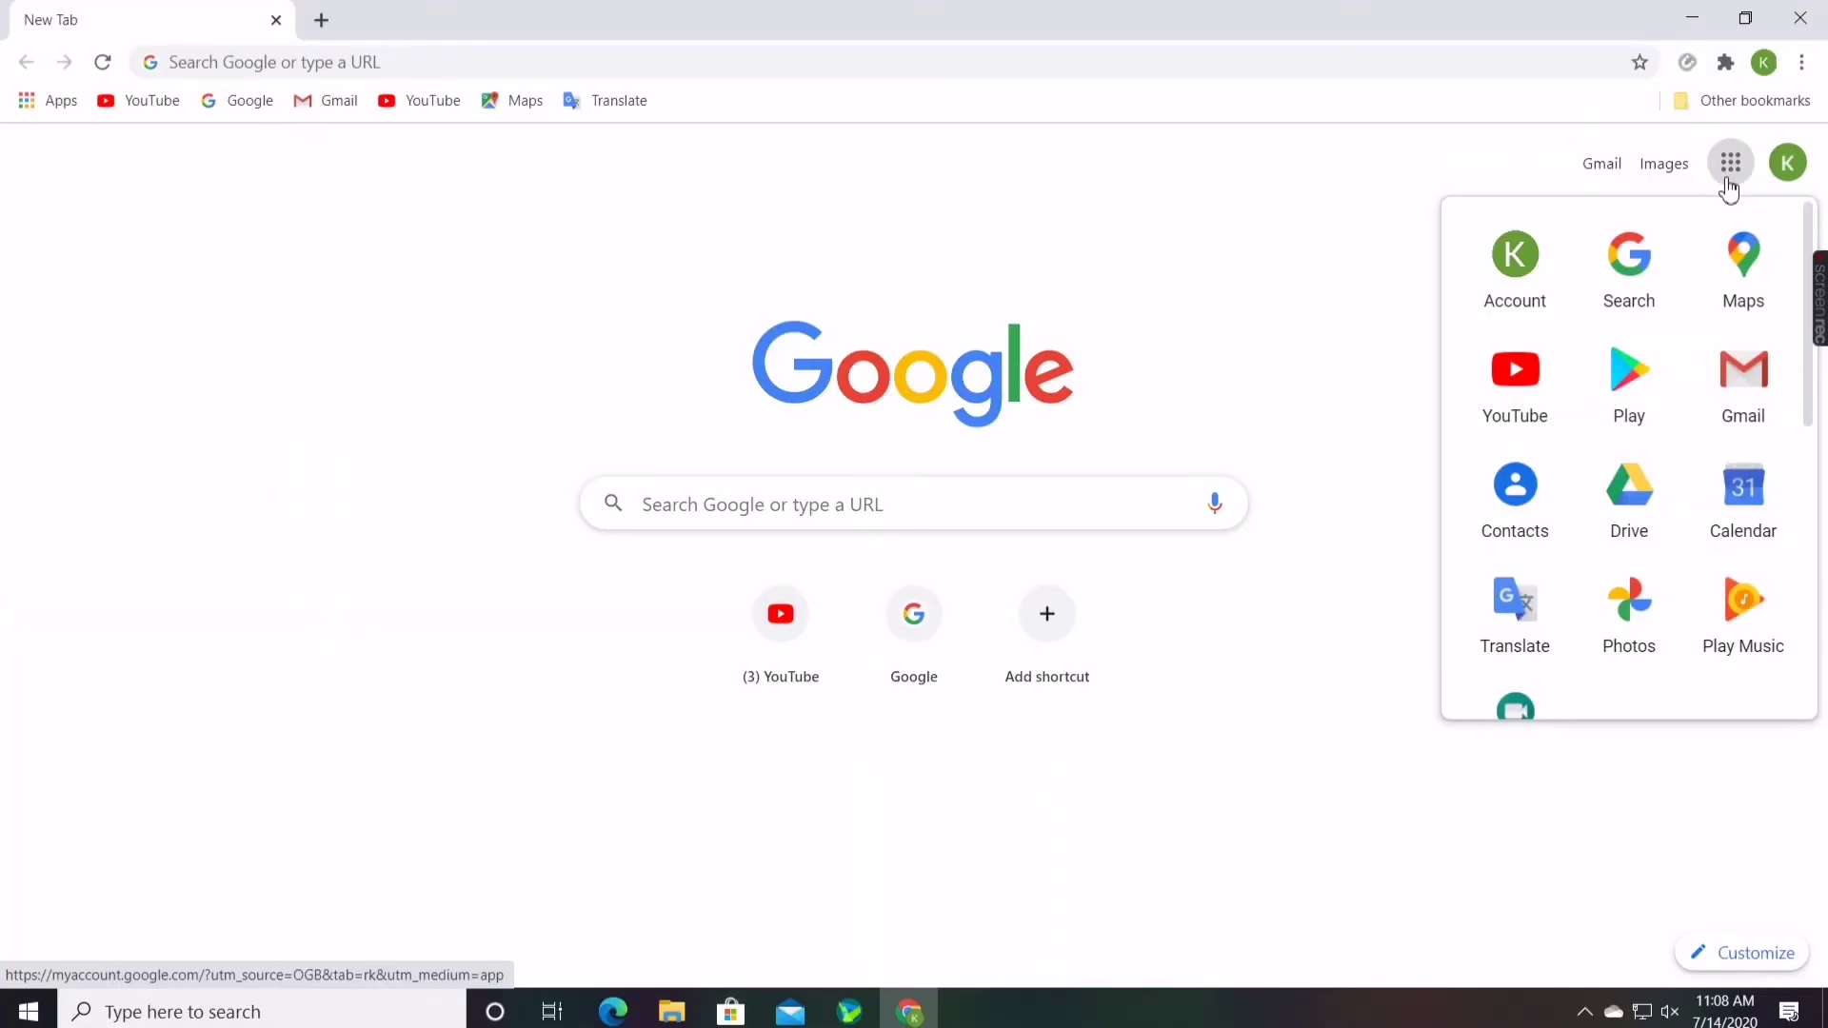
pyautogui.scroll(-5, 1287, 656)
pyautogui.scroll(3, 1557, 408)
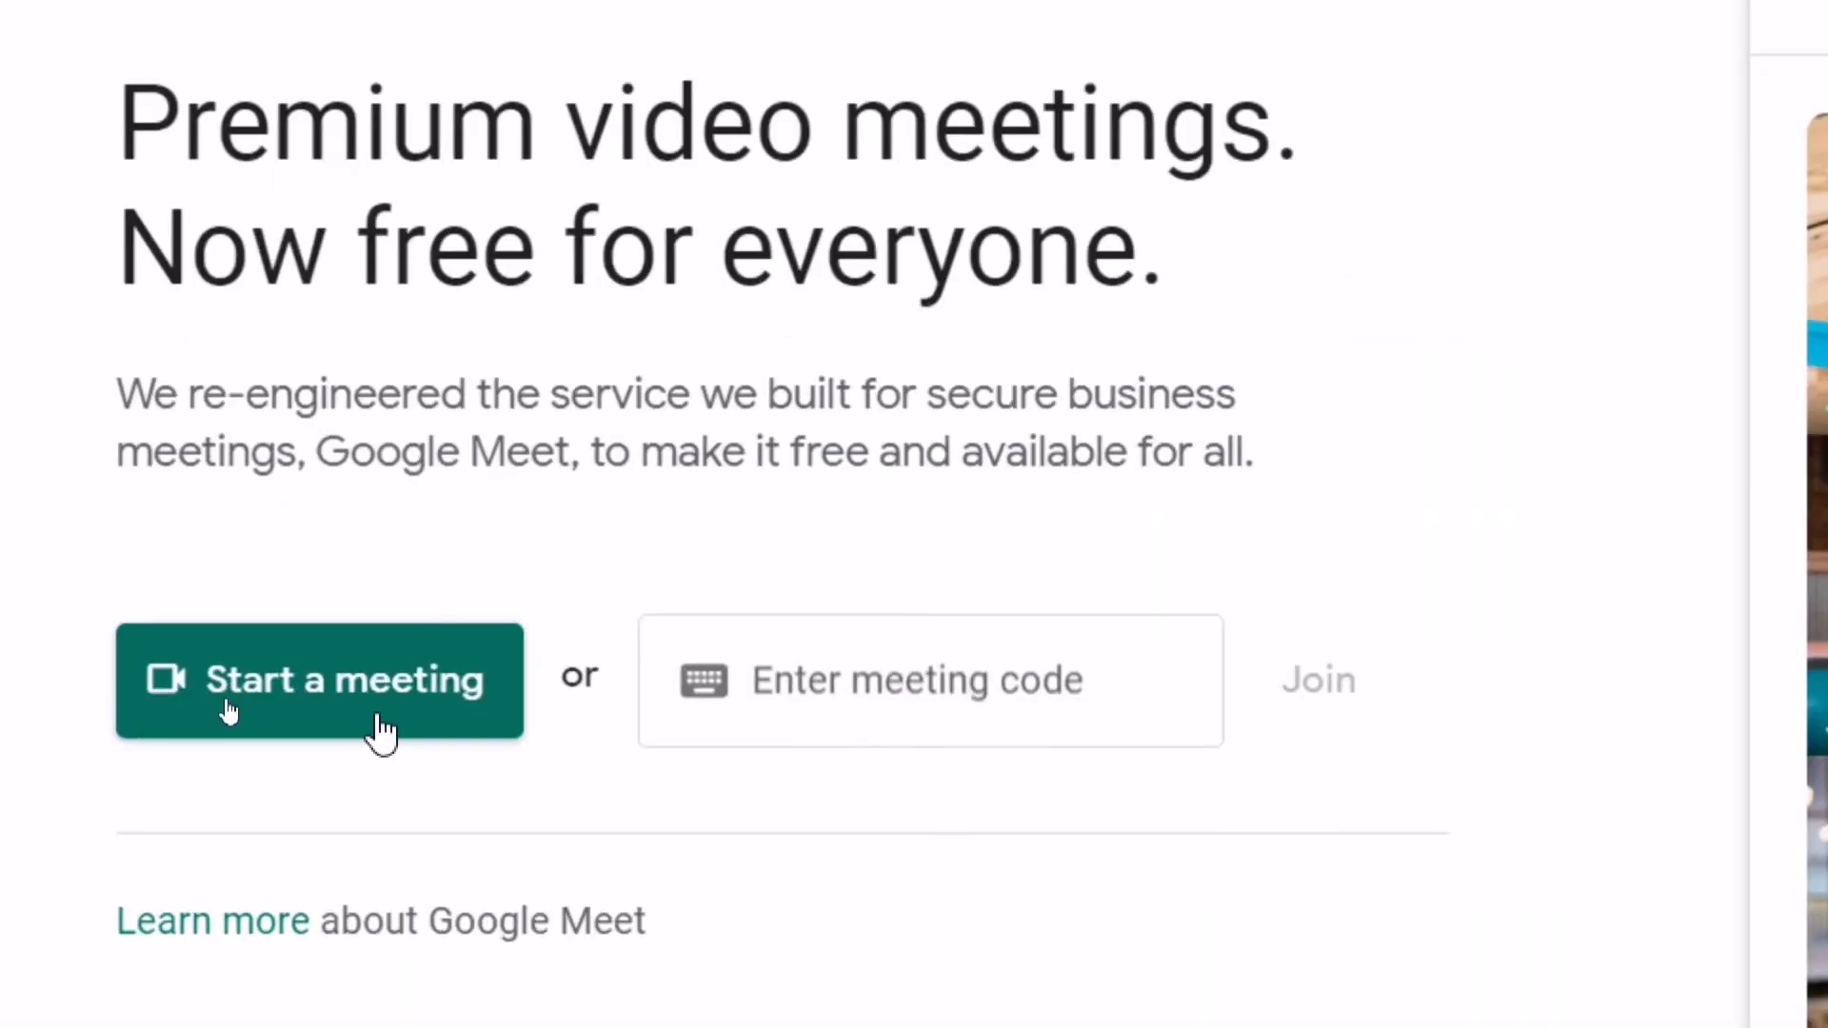
pyautogui.click(224, 707)
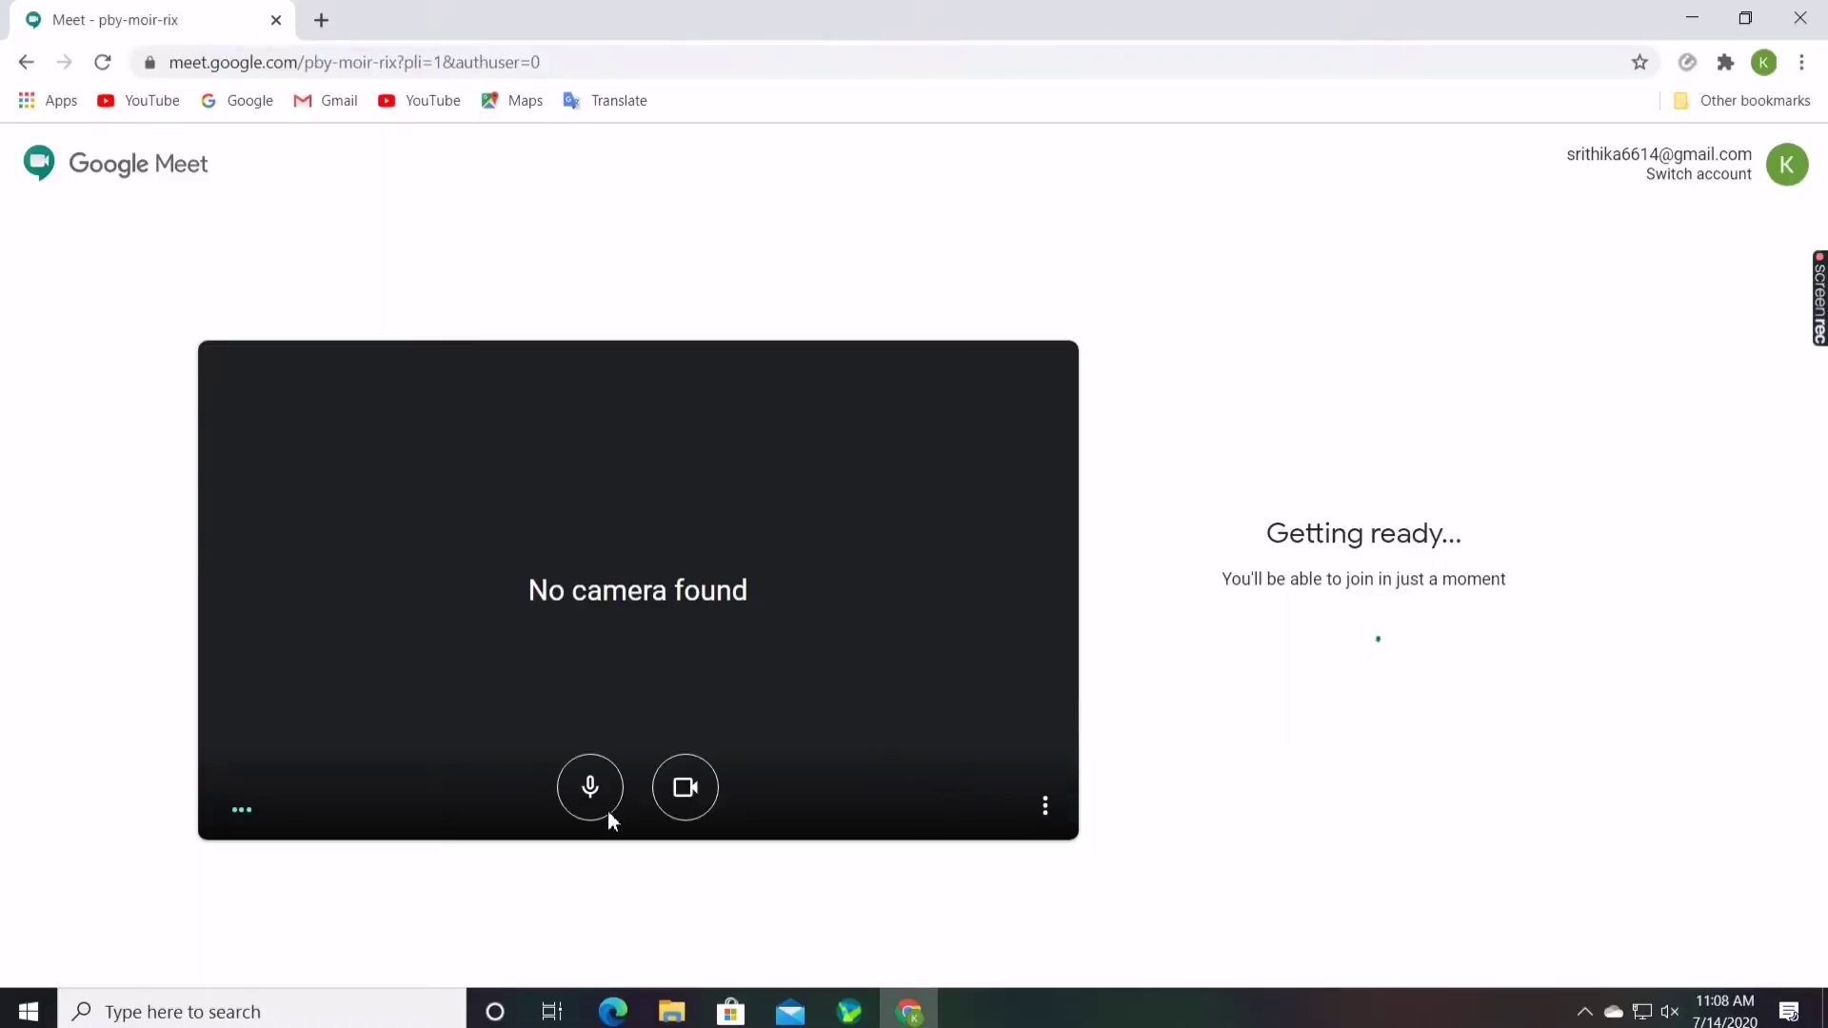
# Join the meeting with the microphone and camera turned off, and copy its joining info.
pyautogui.click(587, 784)
pyautogui.click(685, 783)
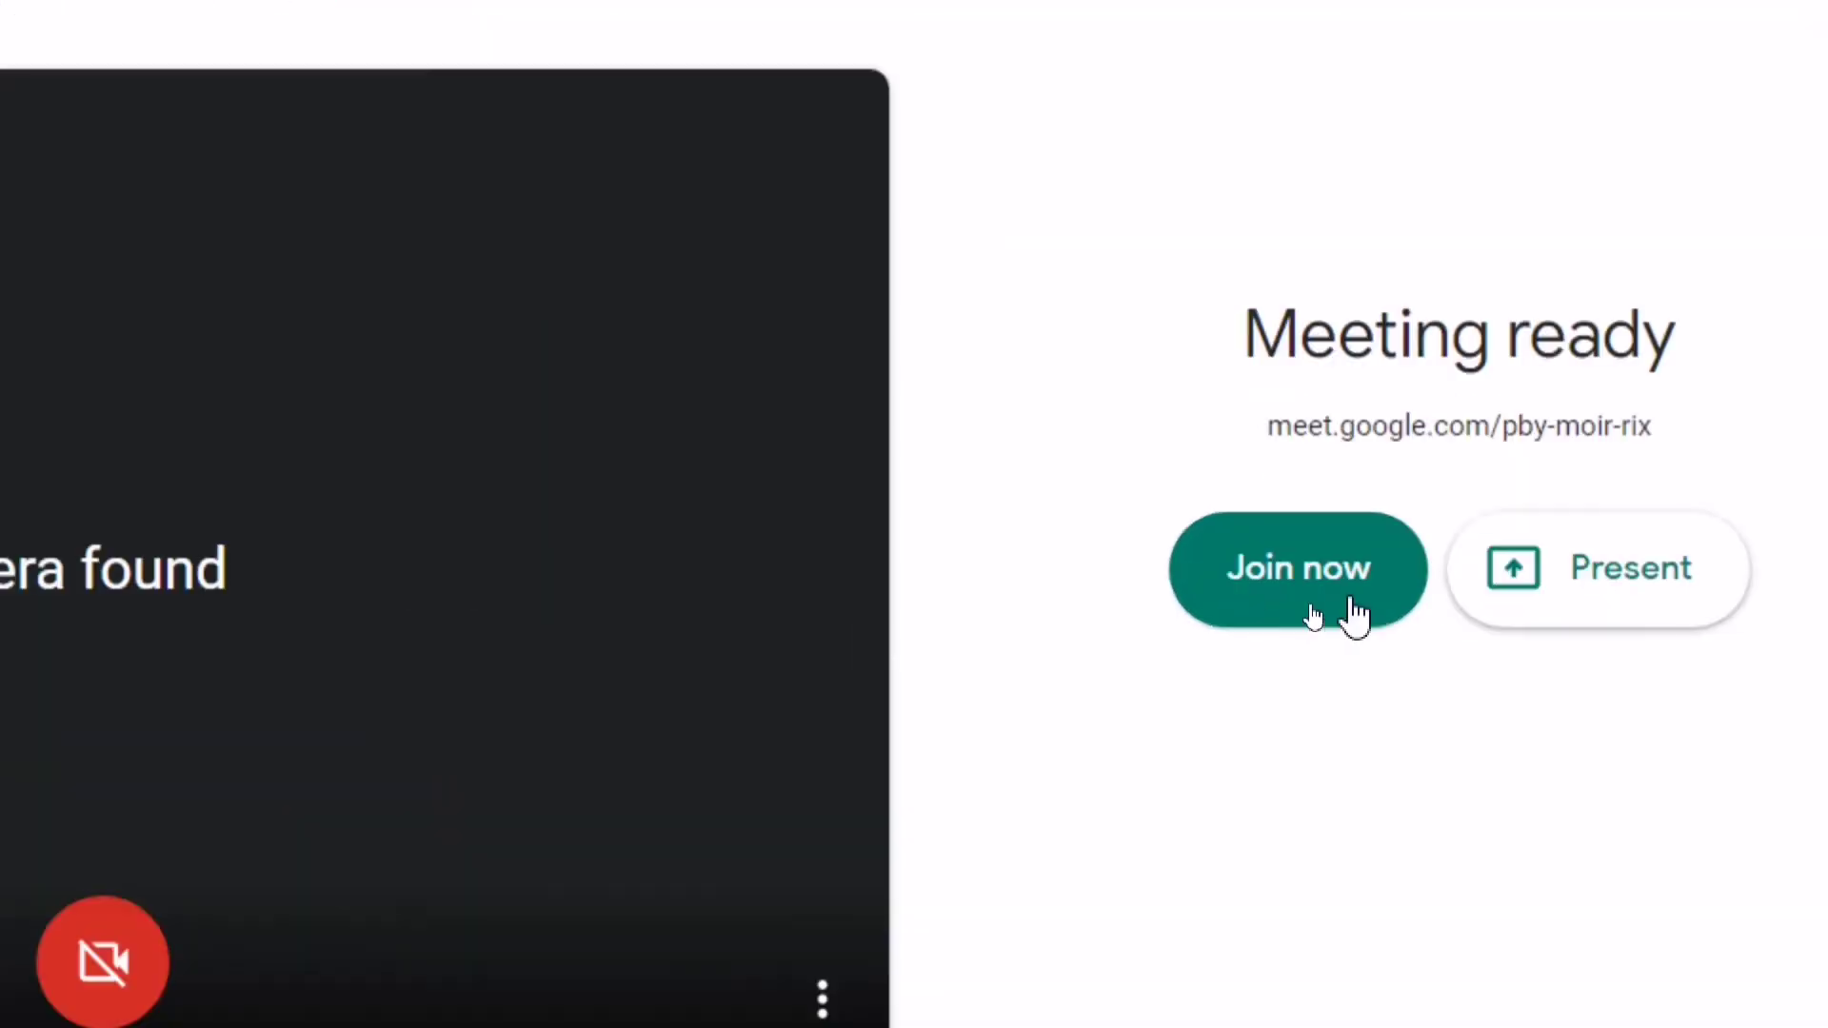
pyautogui.click(1344, 605)
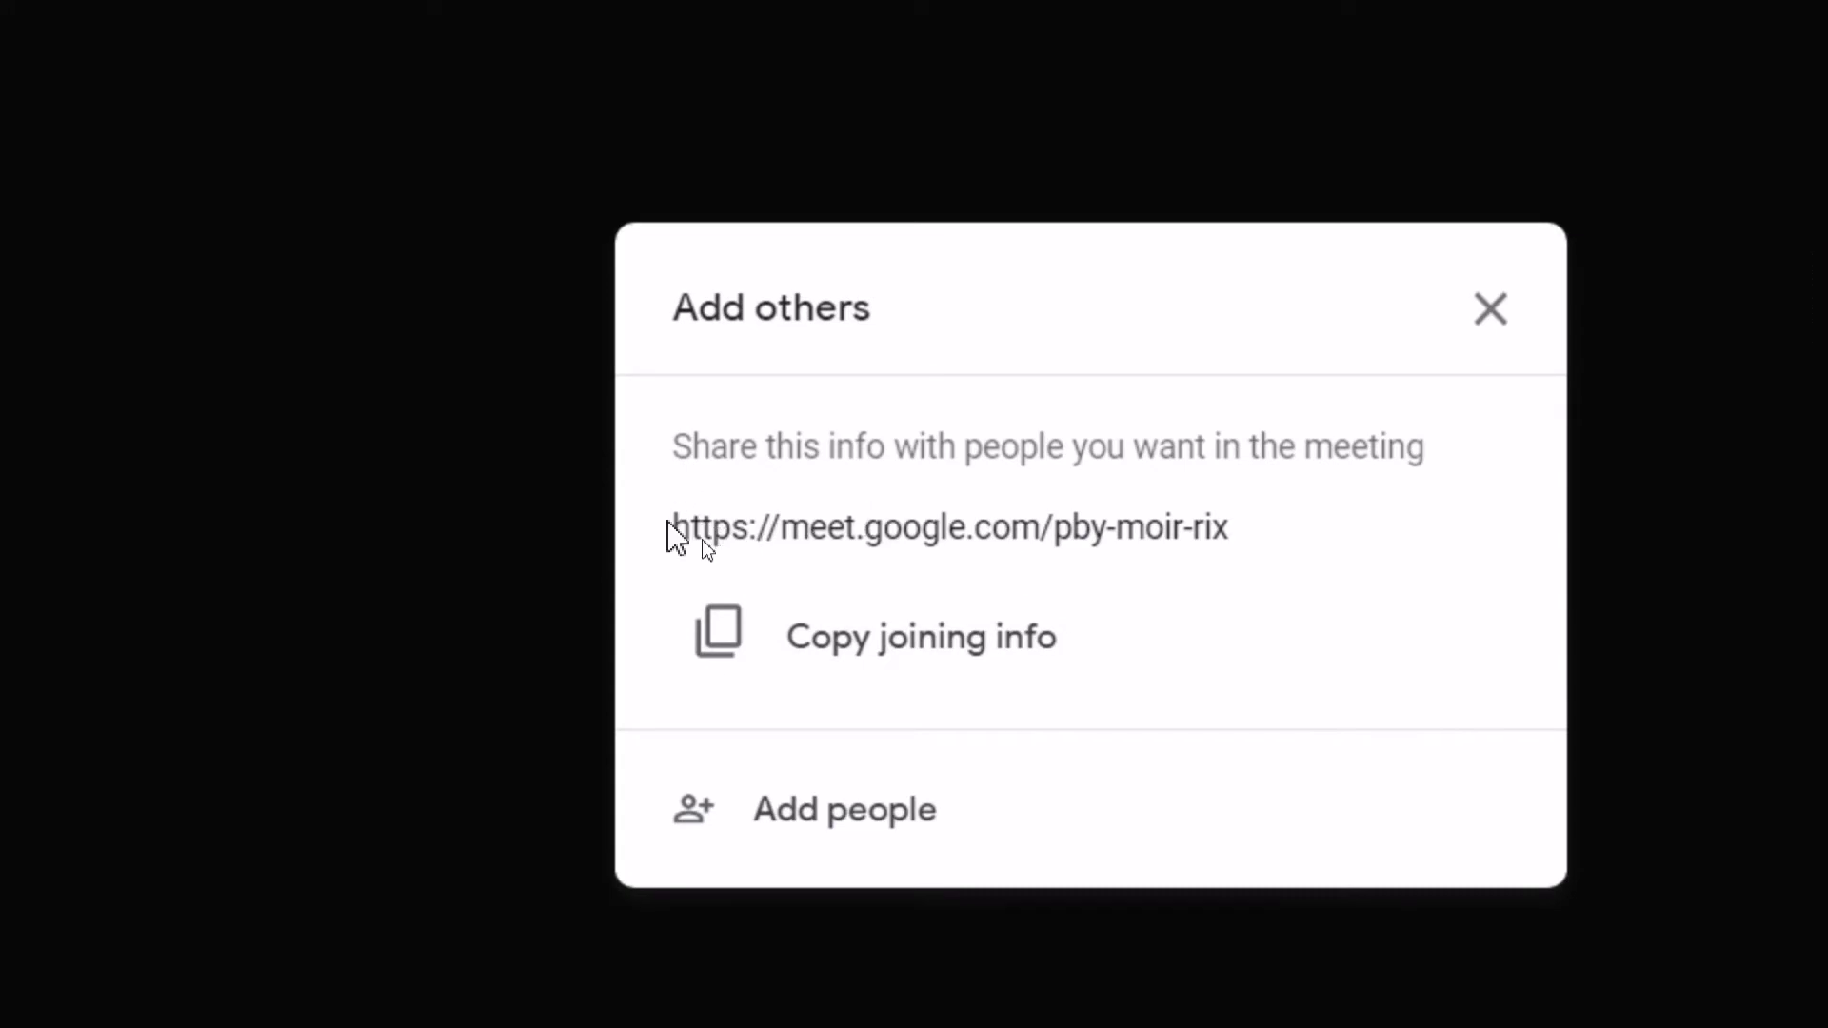
pyautogui.moveTo(676, 527); pyautogui.dragTo(1466, 586)
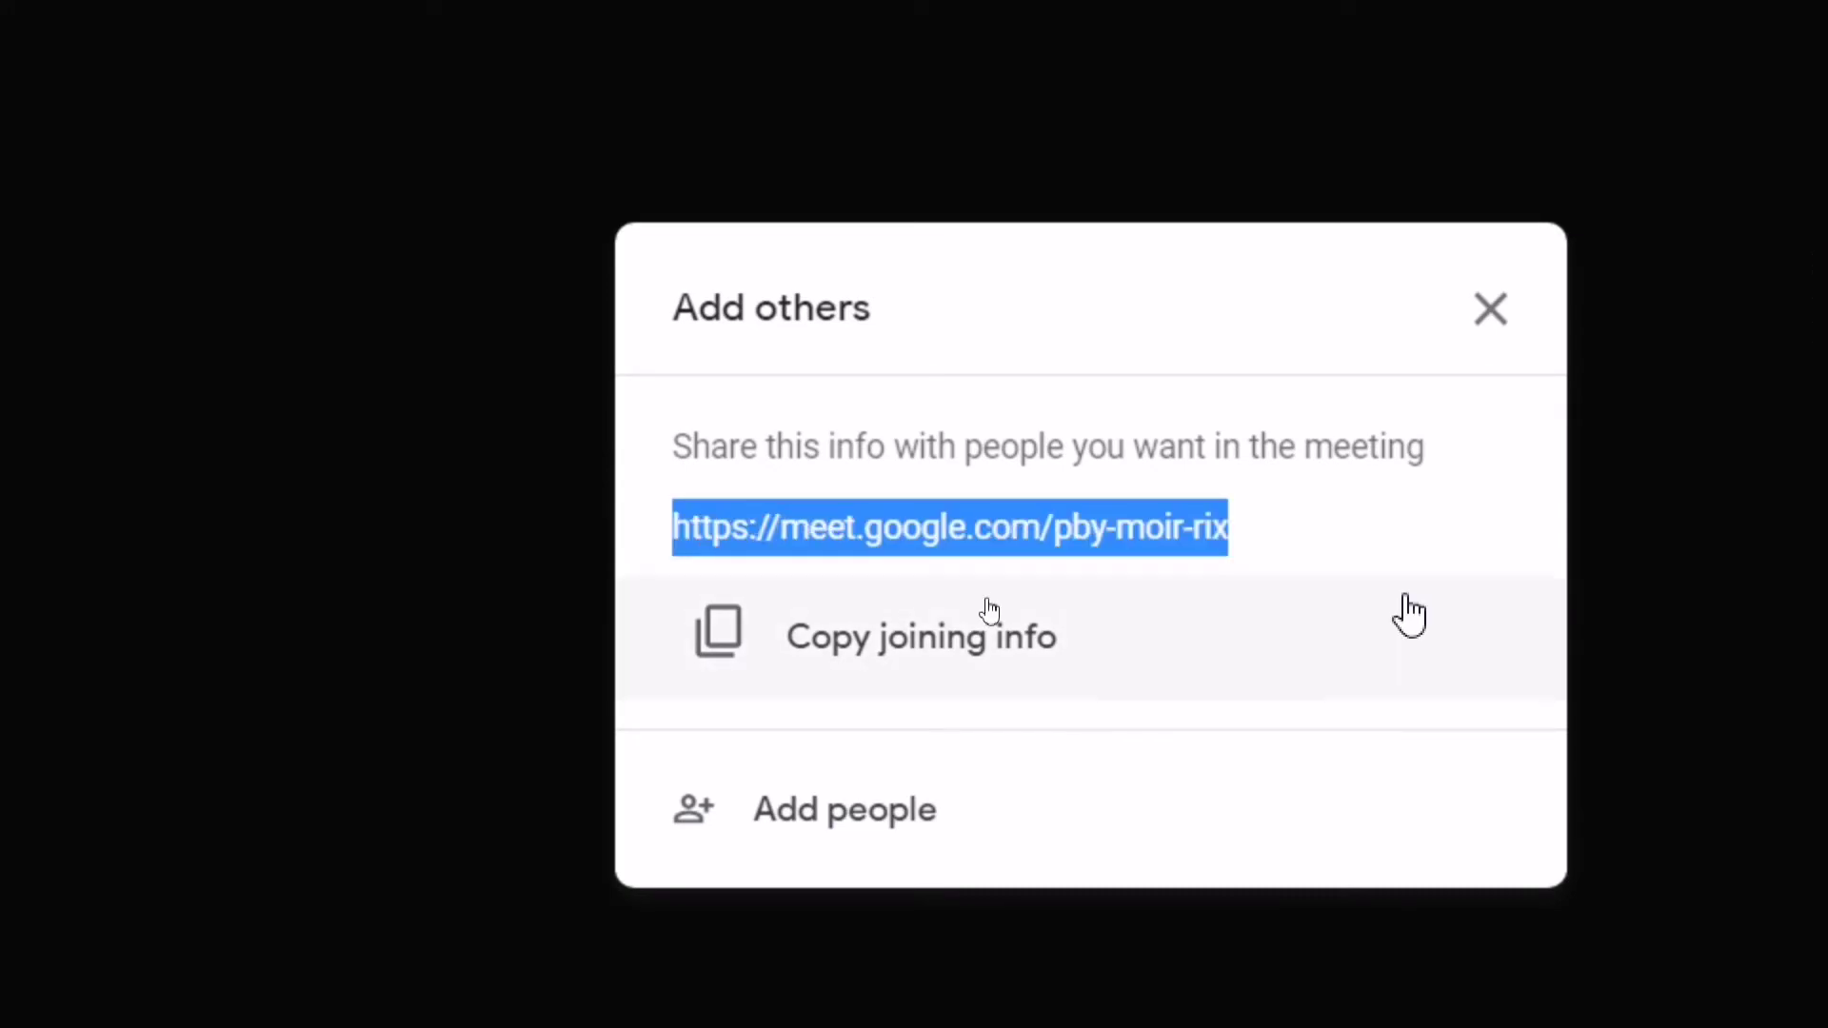
pyautogui.click(814, 657)
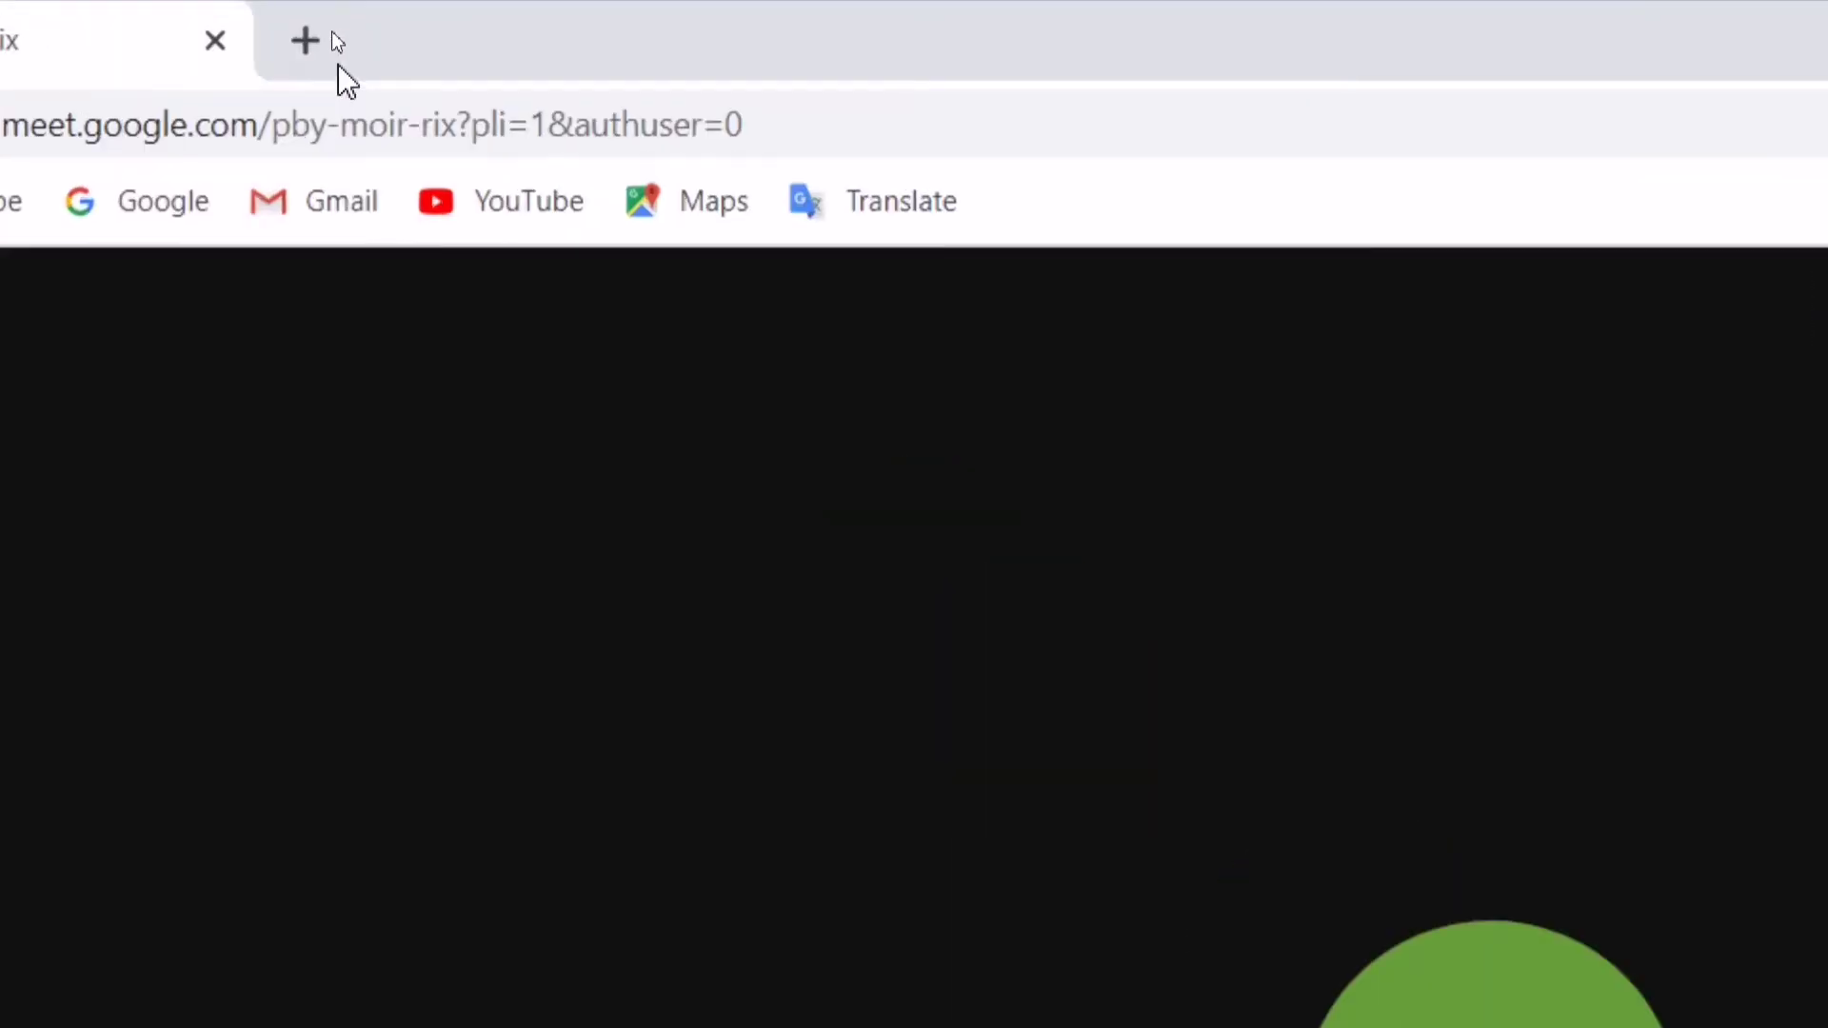
# Open canvas.apps.chrome in a new browser tab and create a new drawing with a freehand zigzag pen stroke.
pyautogui.click(304, 42)
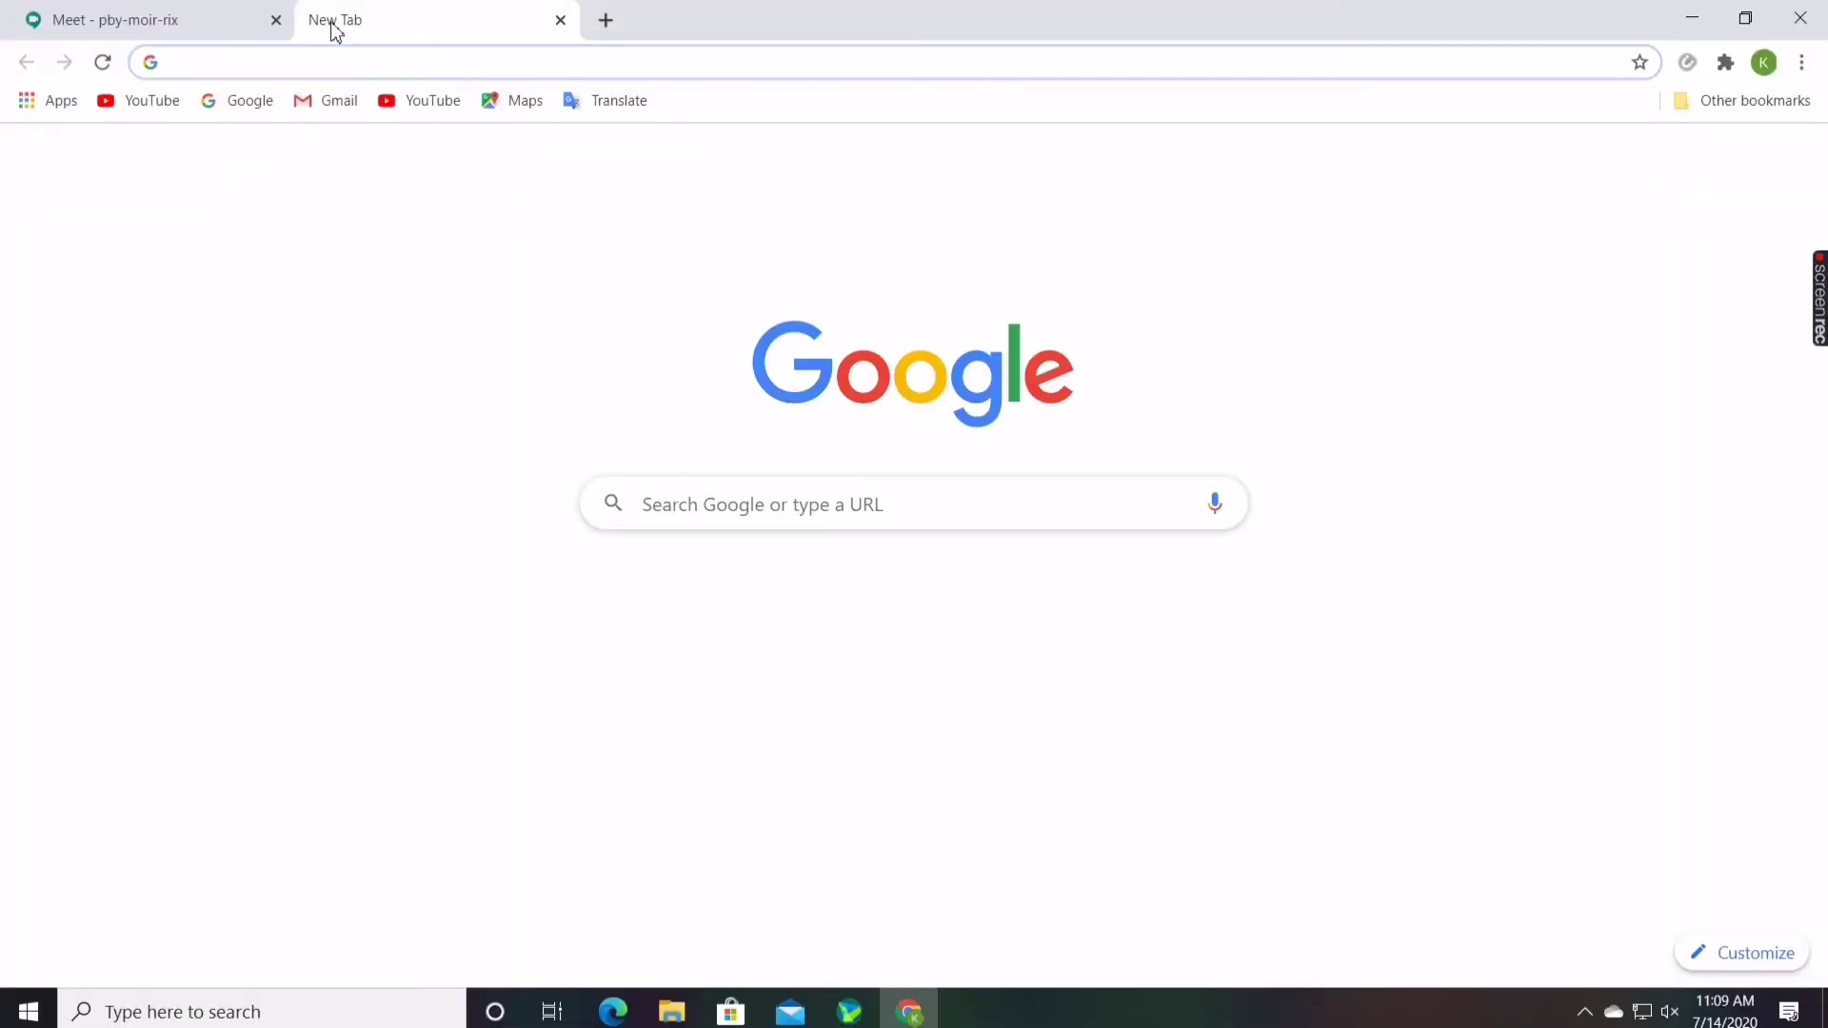
pyautogui.click(383, 67)
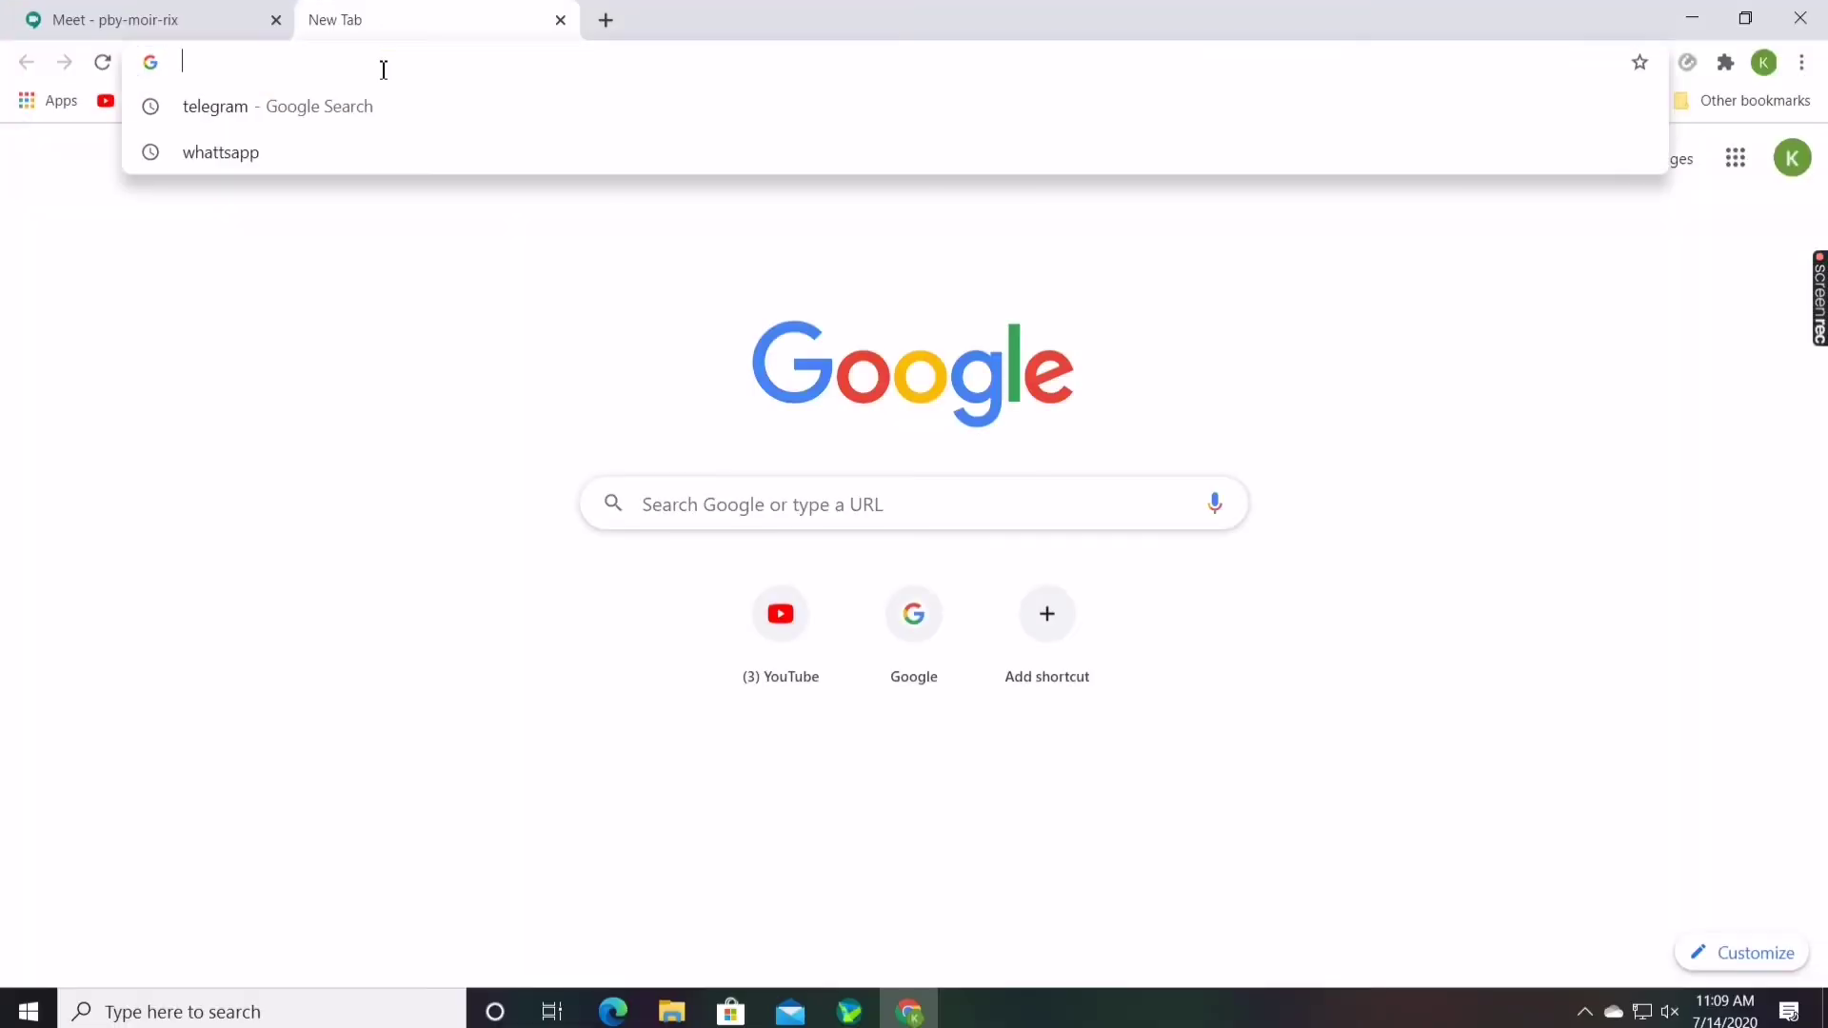
pyautogui.write('ca')
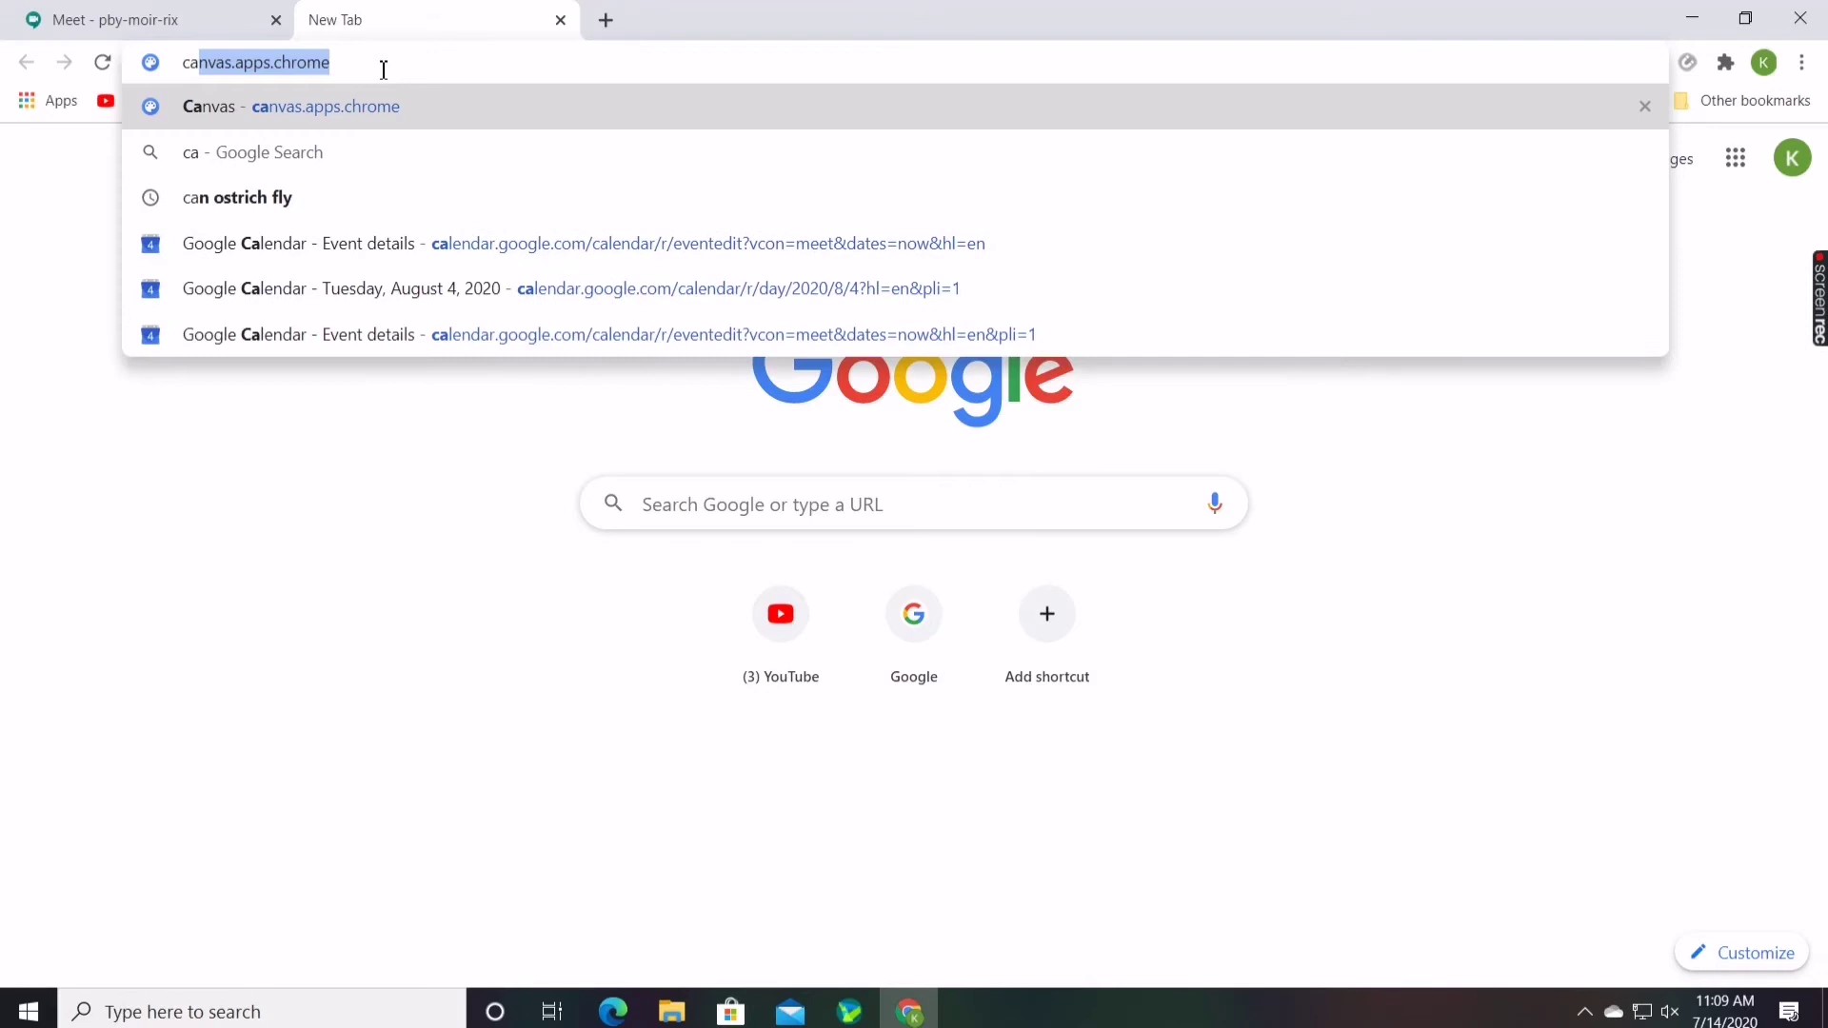
pyautogui.press('Return')
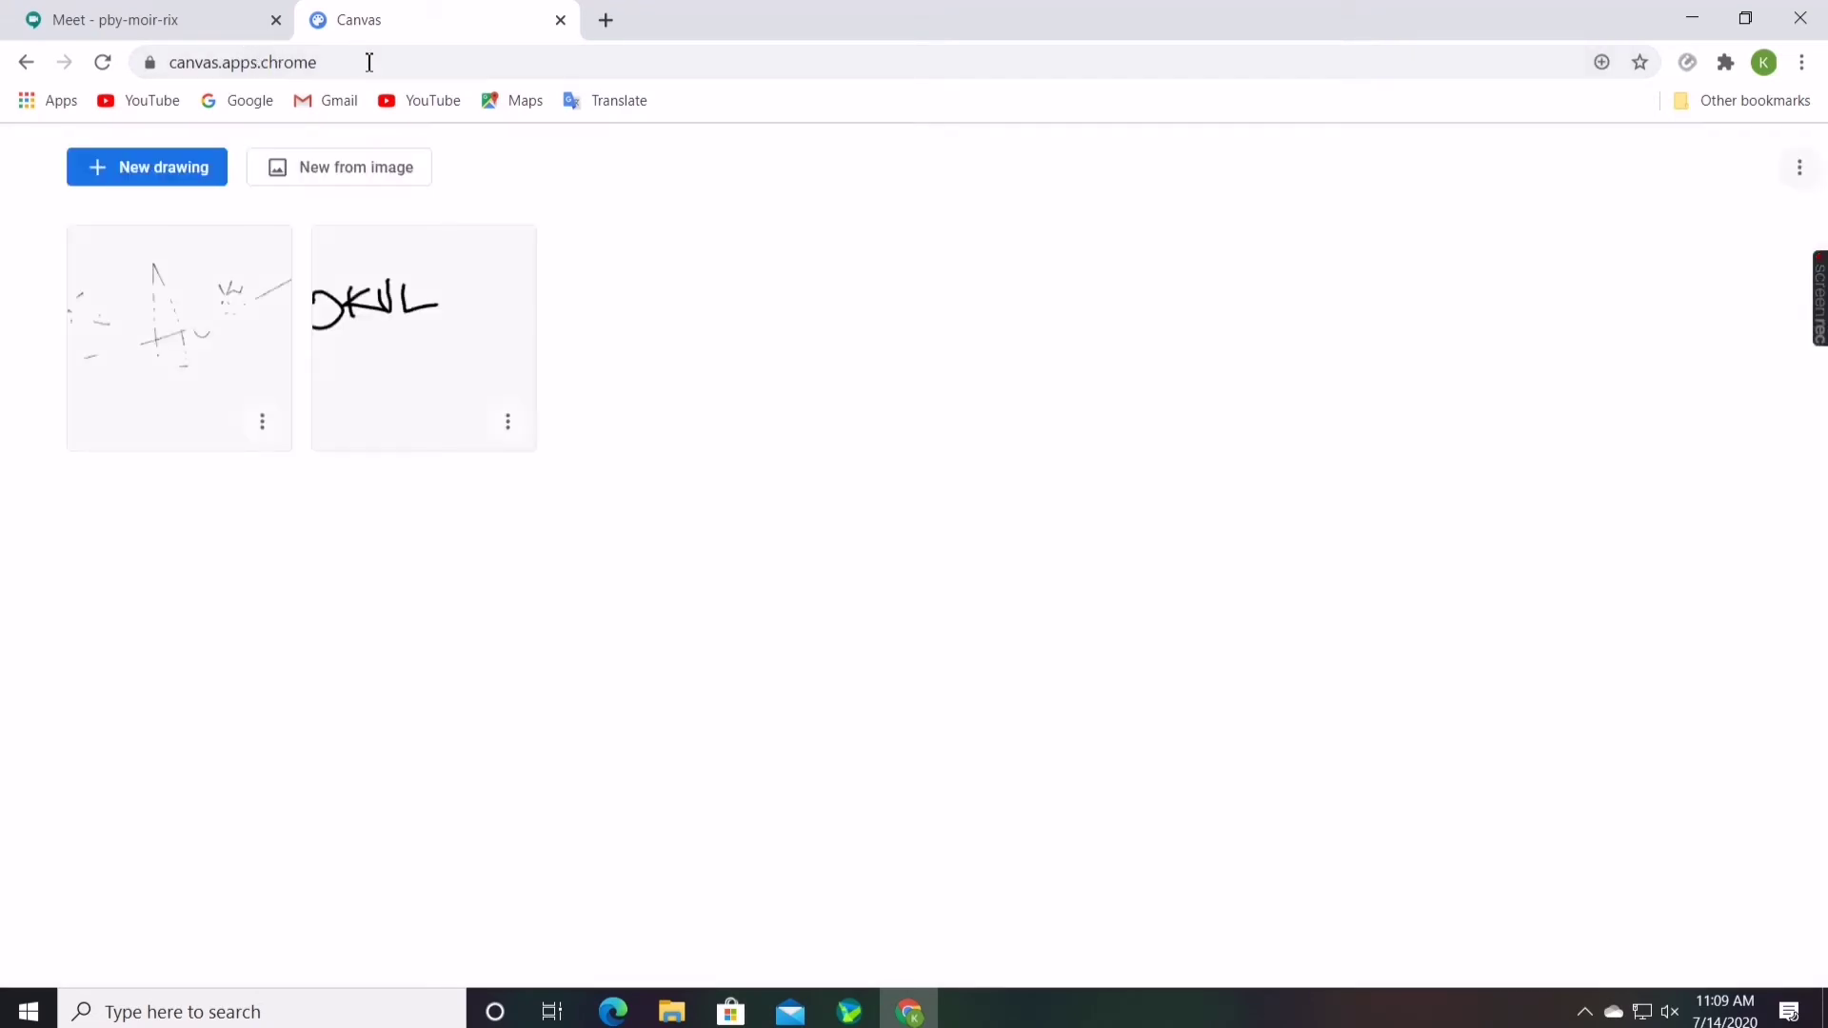
pyautogui.click(146, 164)
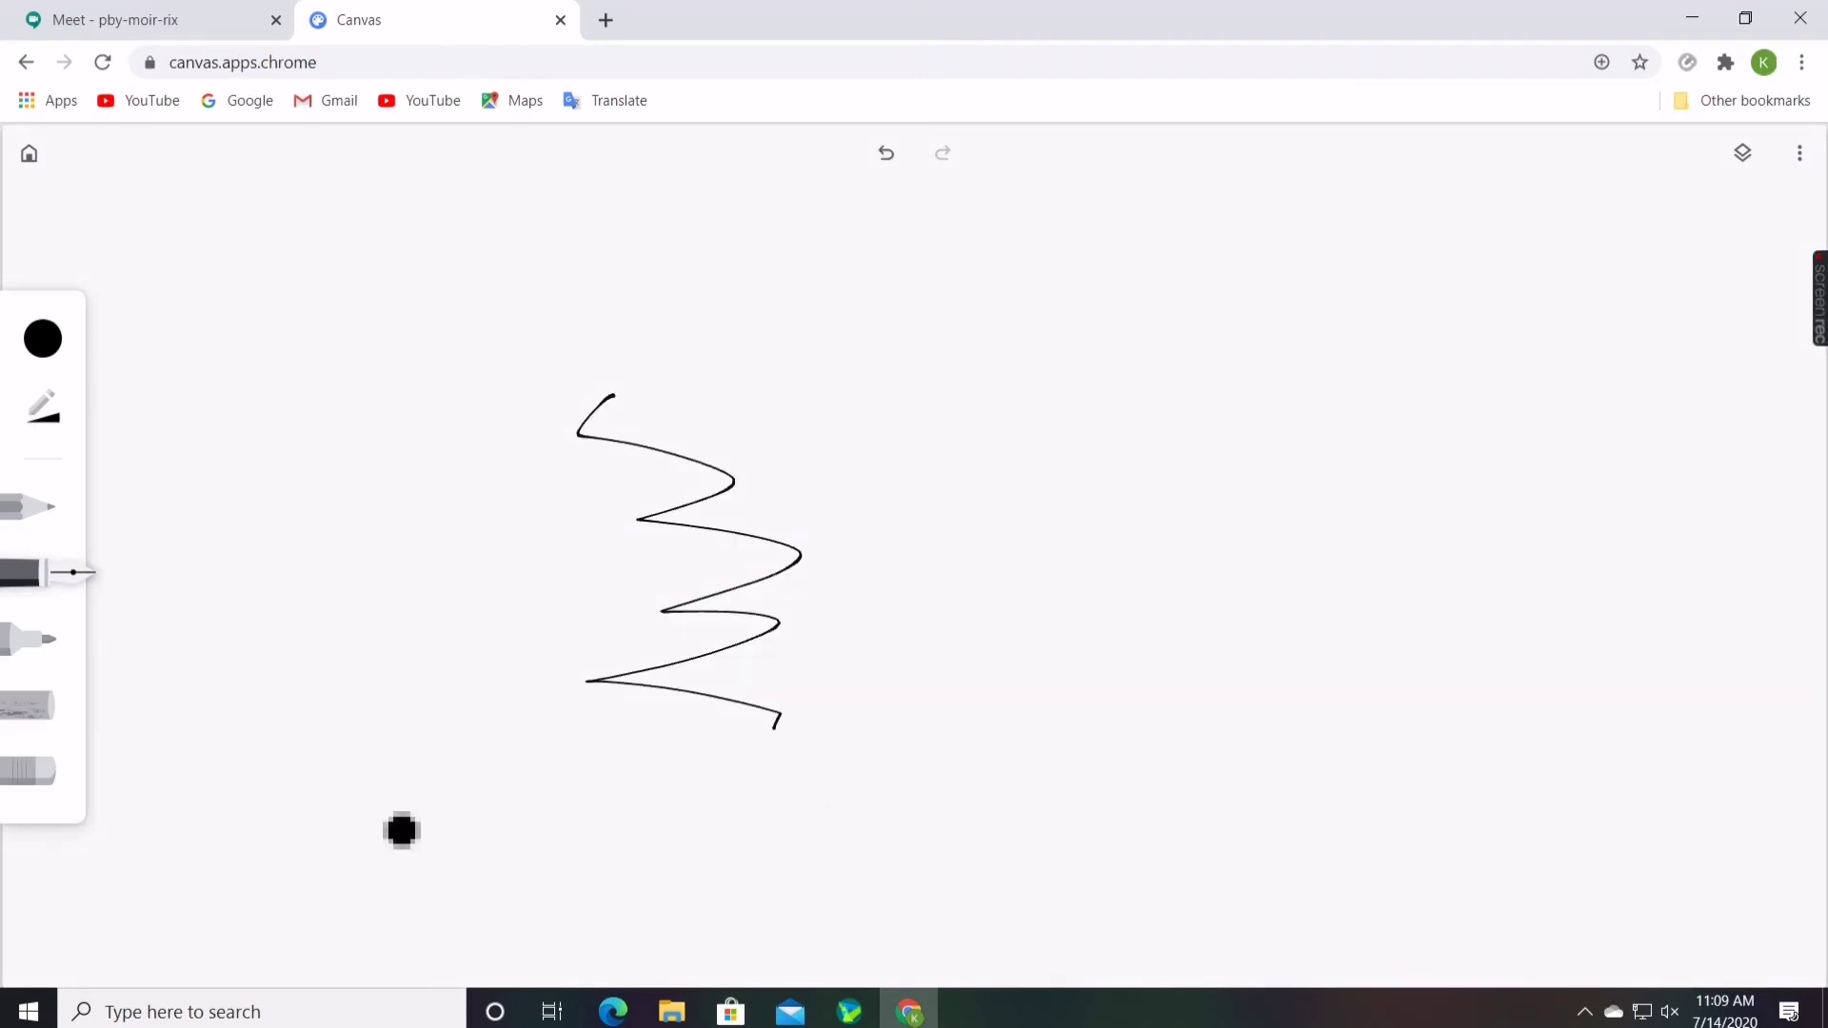
# Return to the Meet call and present the Canvas Chrome tab to the participants.
pyautogui.click(131, 12)
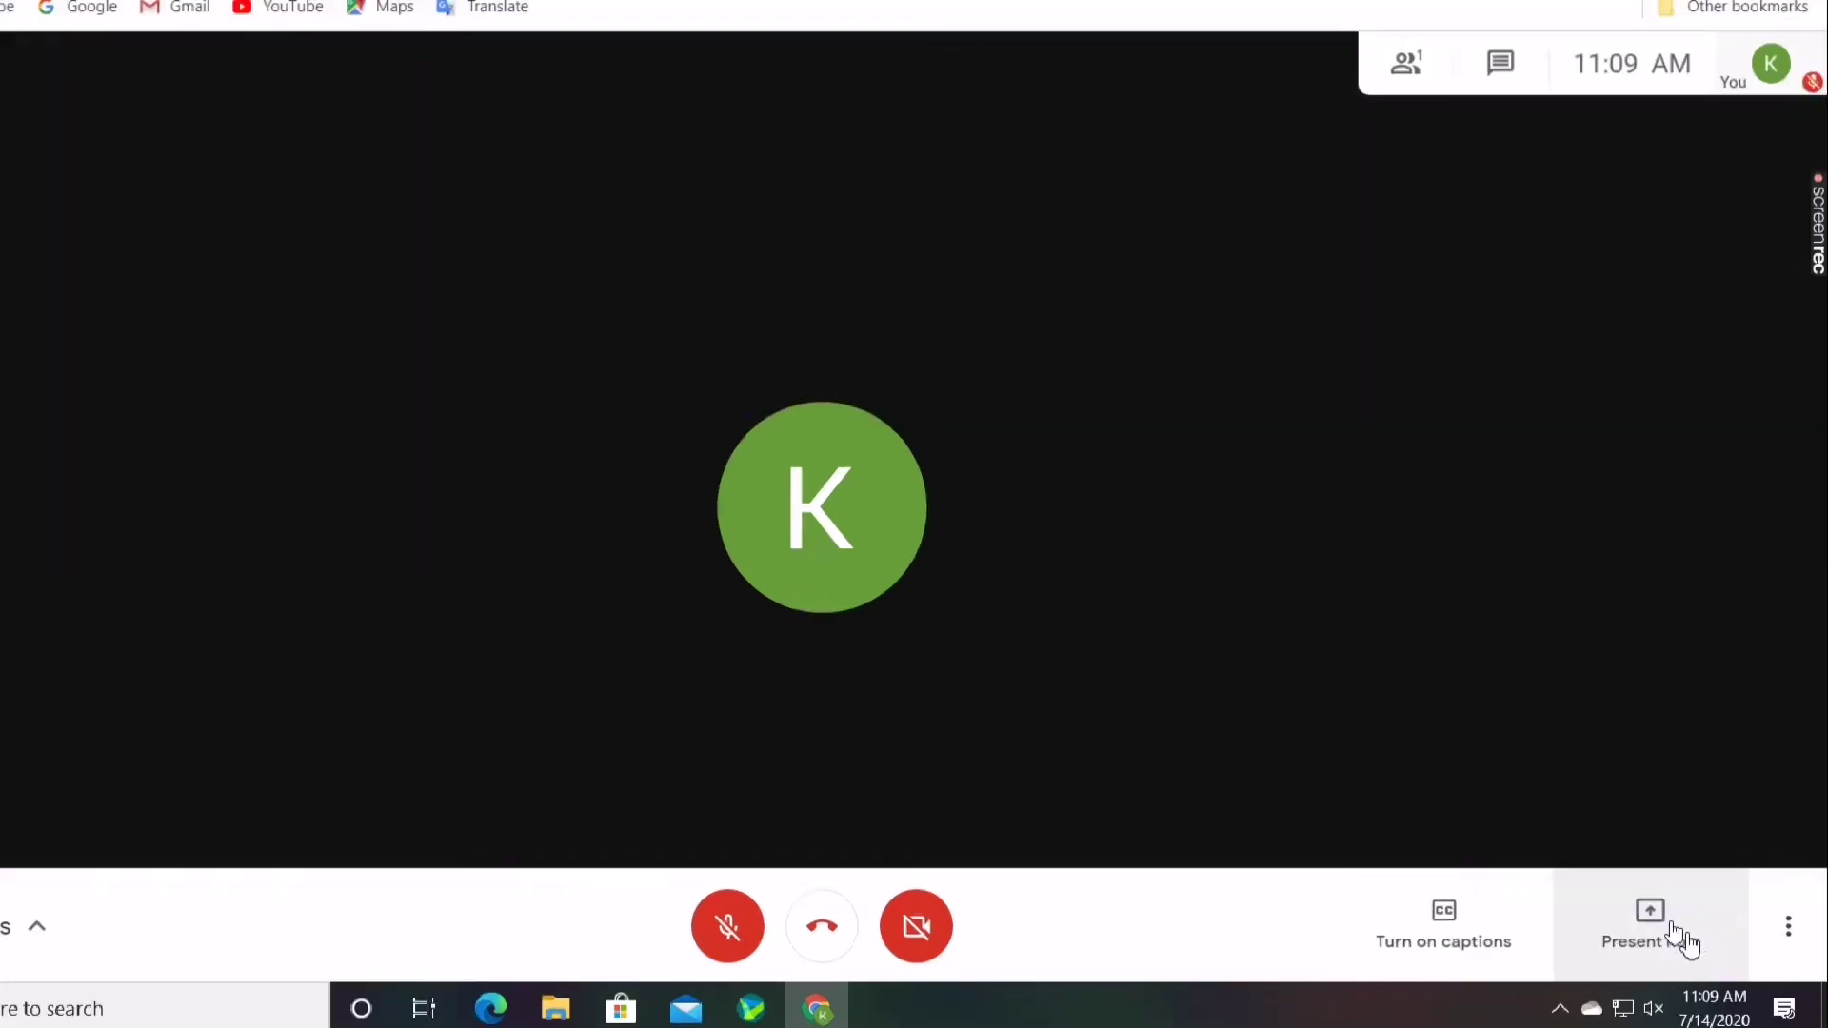
pyautogui.click(1670, 930)
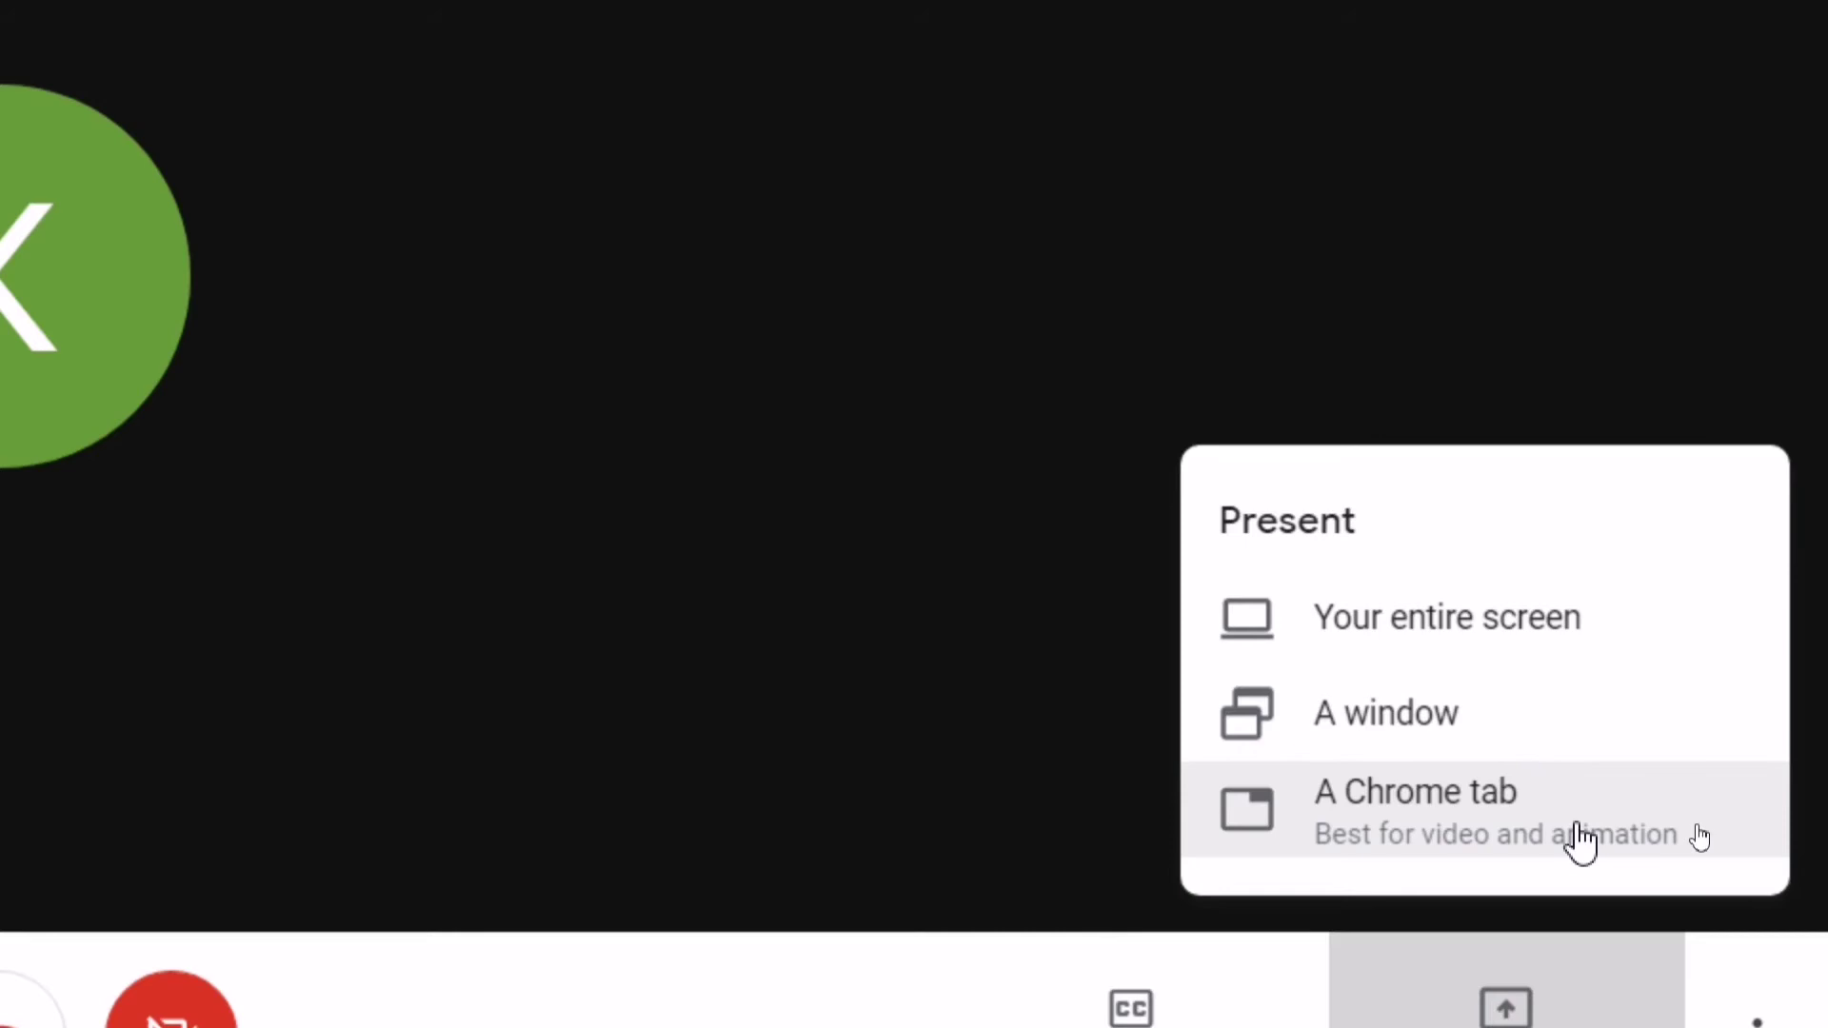
pyautogui.click(1424, 824)
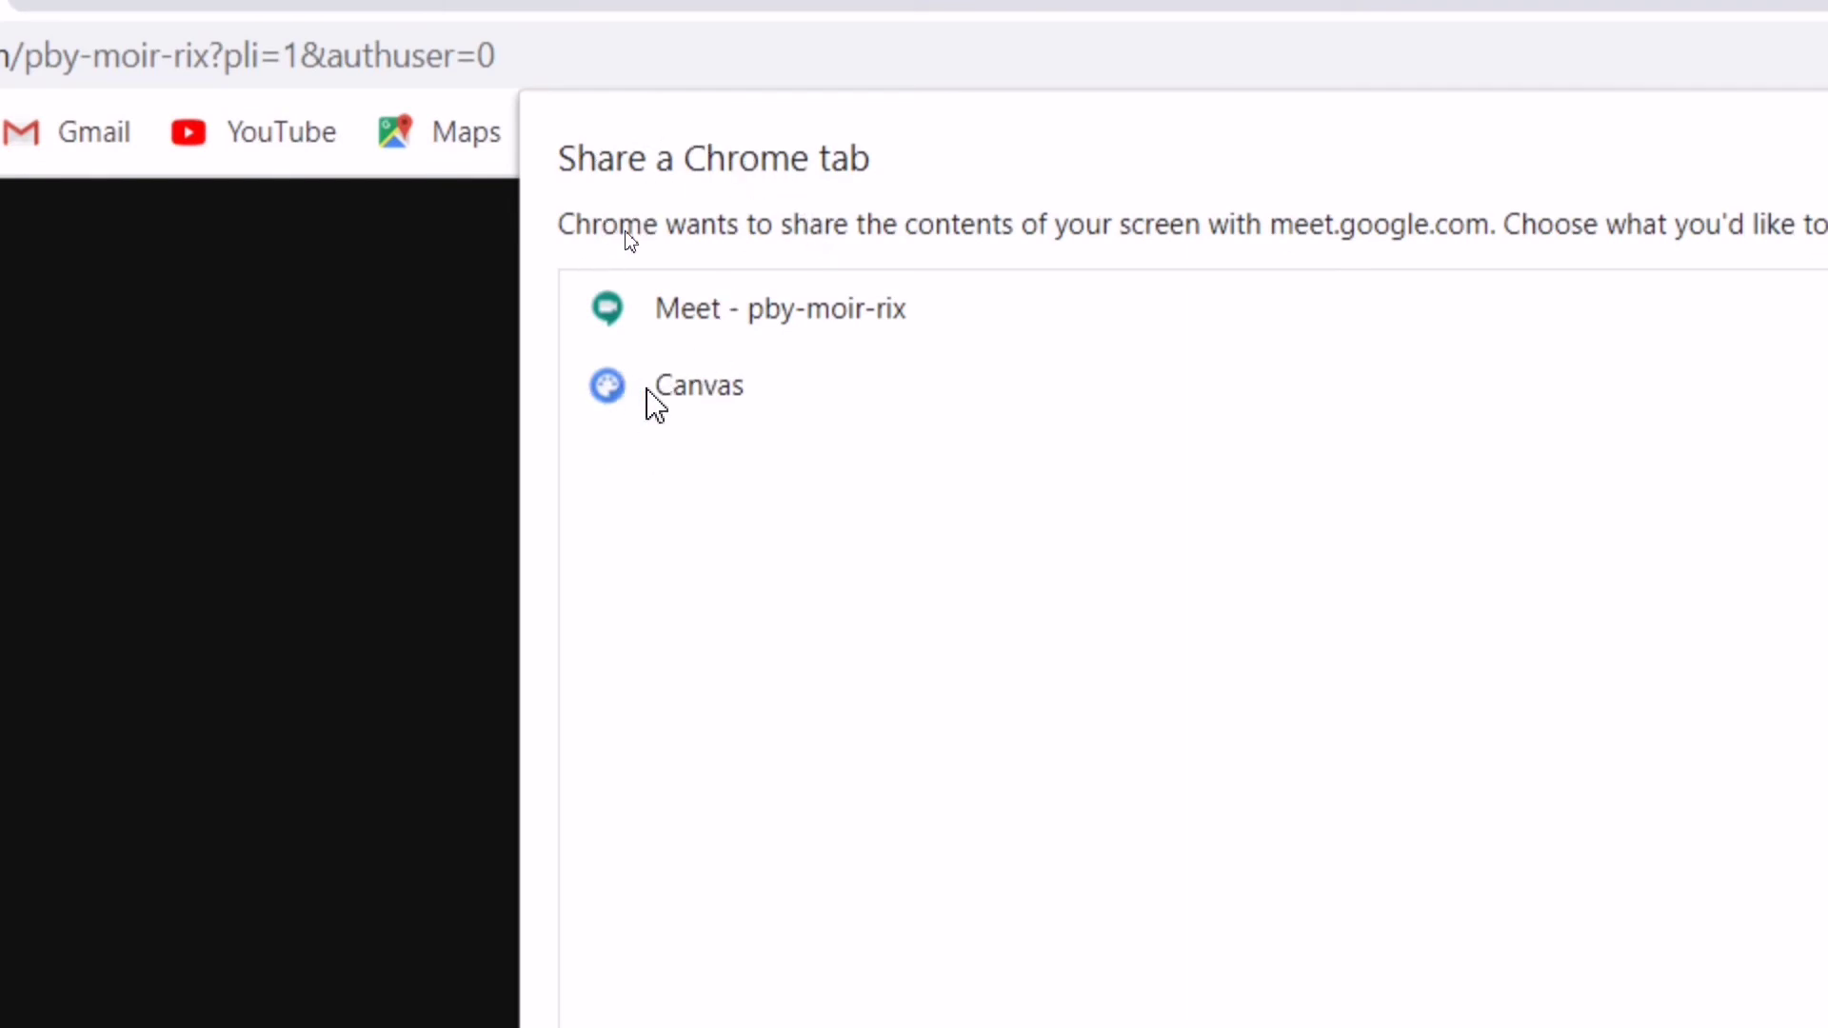
pyautogui.click(716, 408)
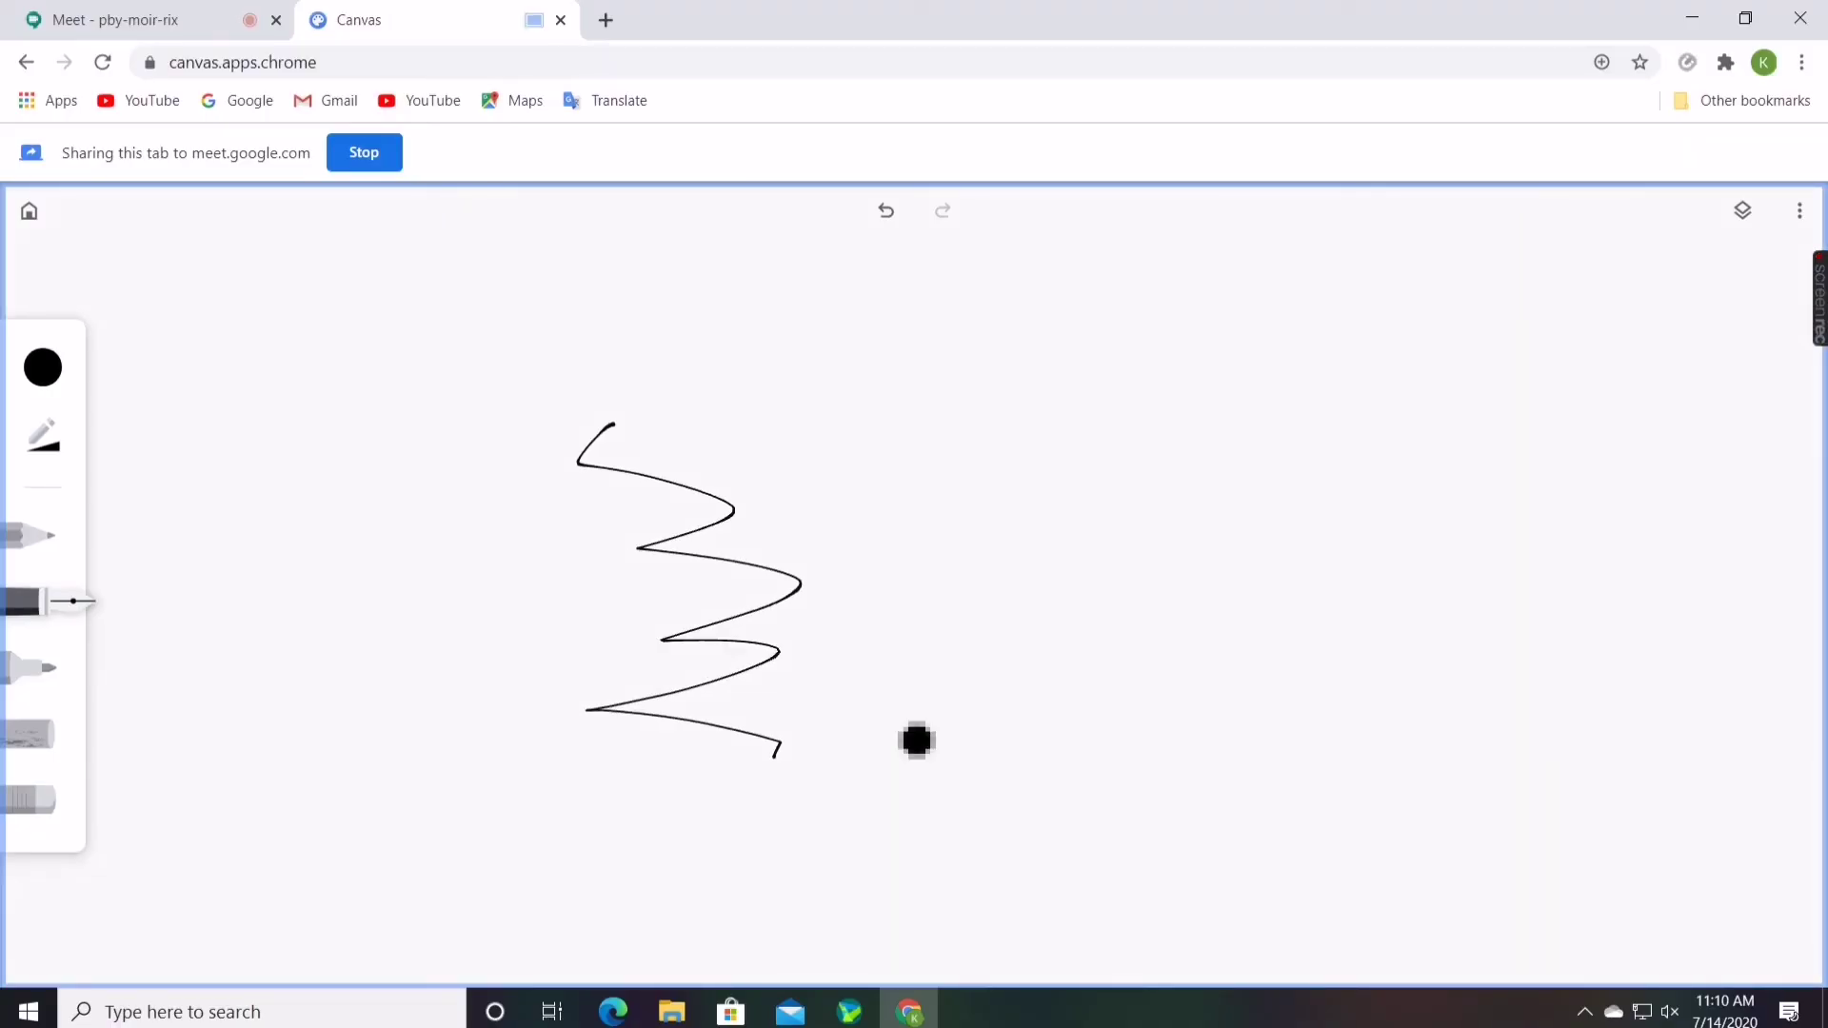
# Draw several black freehand zigzag pen strokes across the shared canvas, around the first stroke.
pyautogui.moveTo(1019, 515)
pyautogui.mouseDown()
pyautogui.moveTo(1228, 734)
pyautogui.moveTo(1163, 775)
pyautogui.mouseUp()
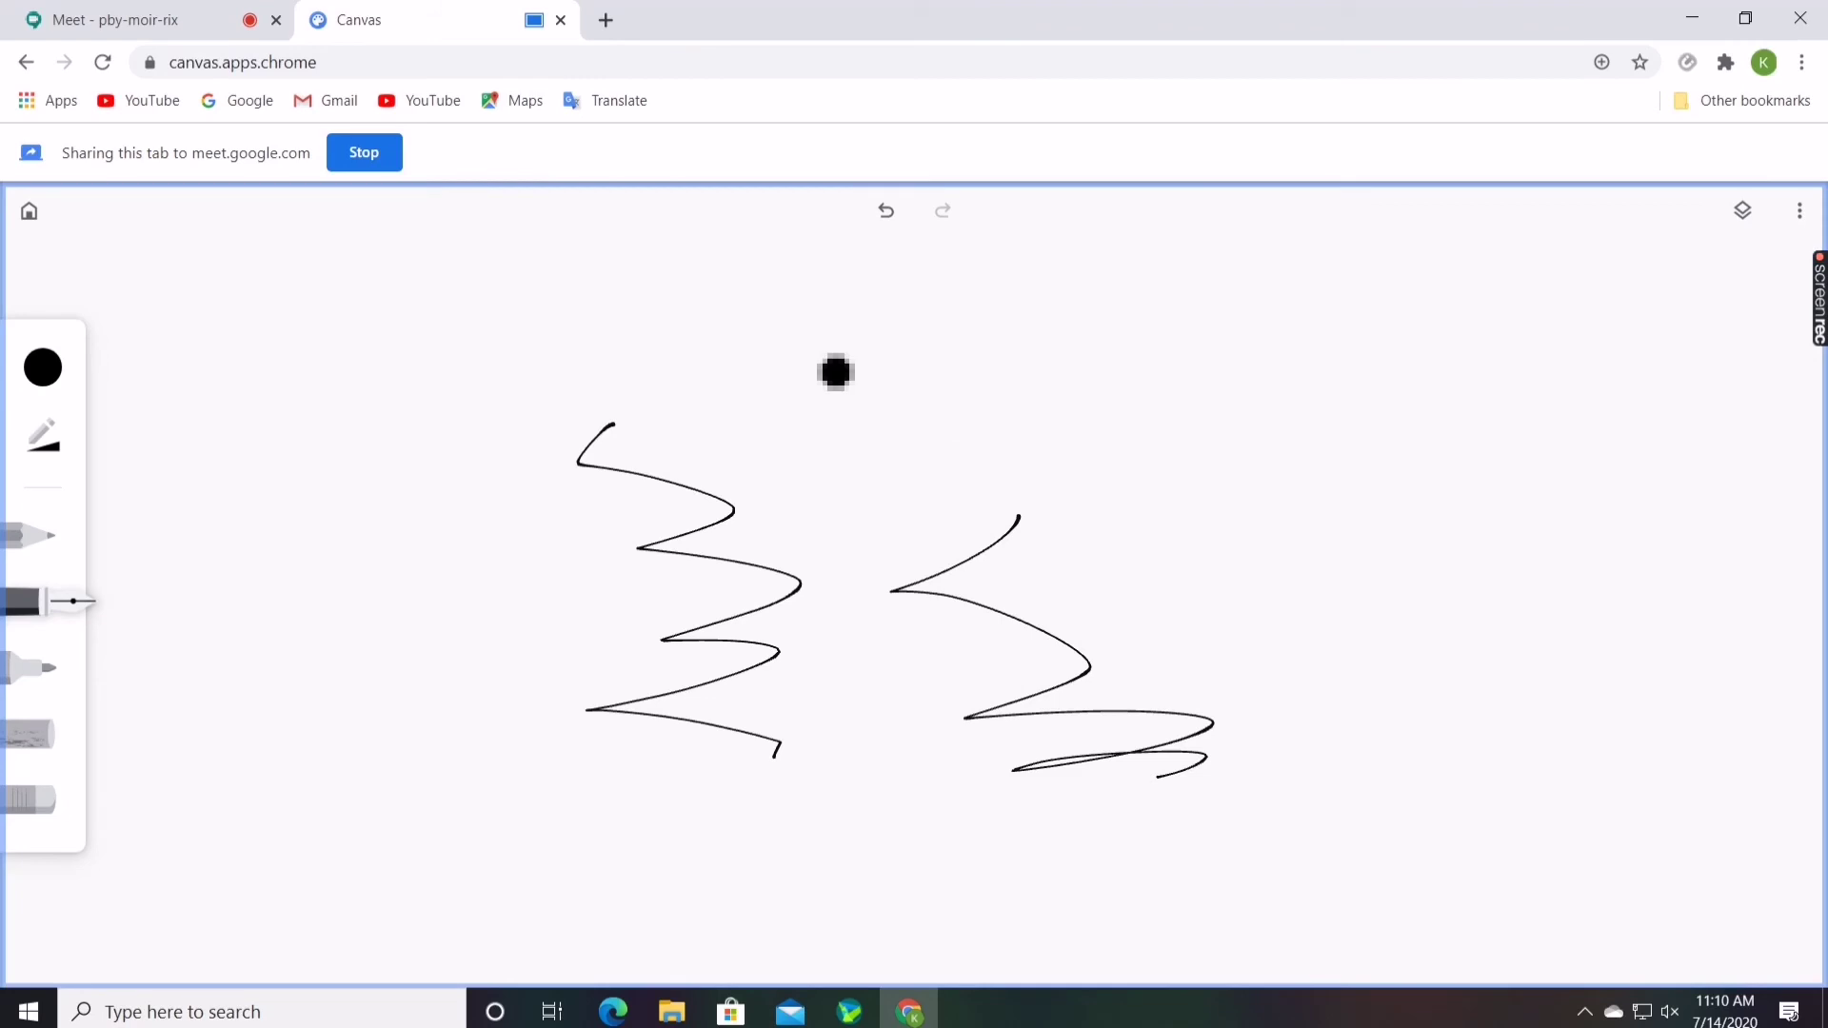
pyautogui.moveTo(836, 372)
pyautogui.mouseDown()
pyautogui.moveTo(1180, 473)
pyautogui.moveTo(1342, 477)
pyautogui.mouseUp()
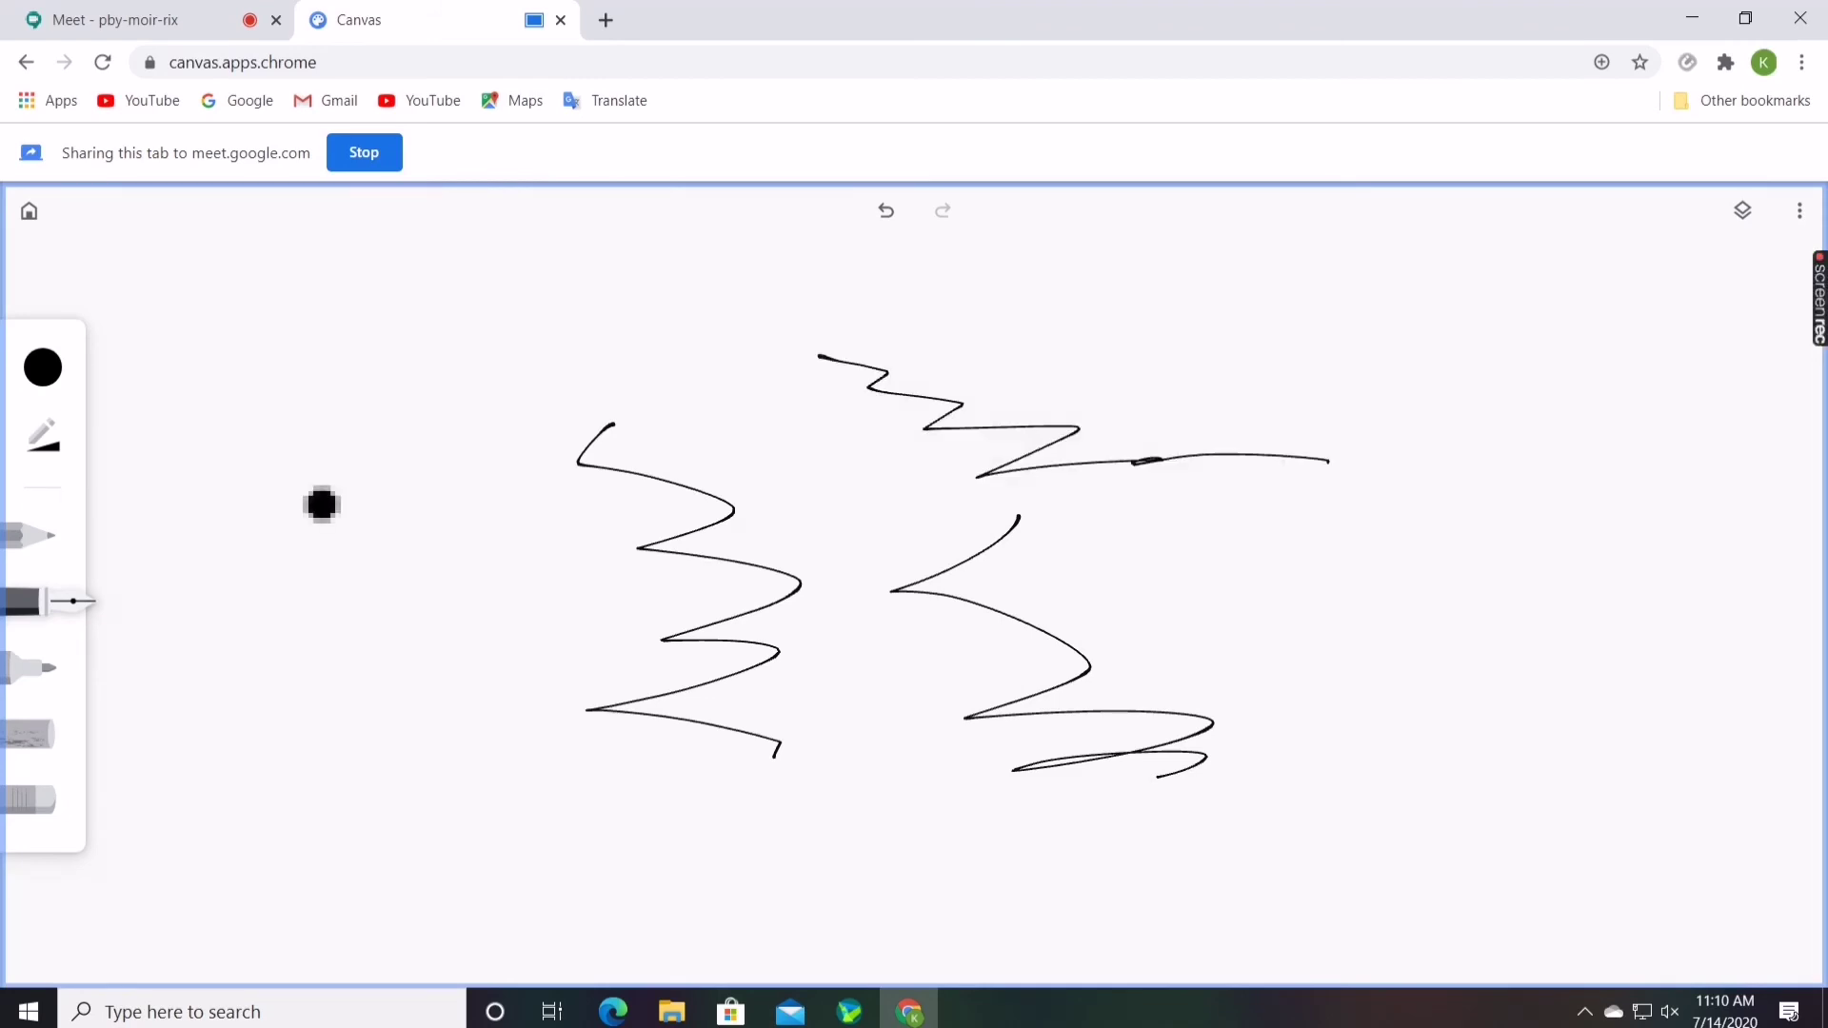
pyautogui.moveTo(328, 437)
pyautogui.mouseDown()
pyautogui.moveTo(518, 694)
pyautogui.moveTo(468, 704)
pyautogui.mouseUp()
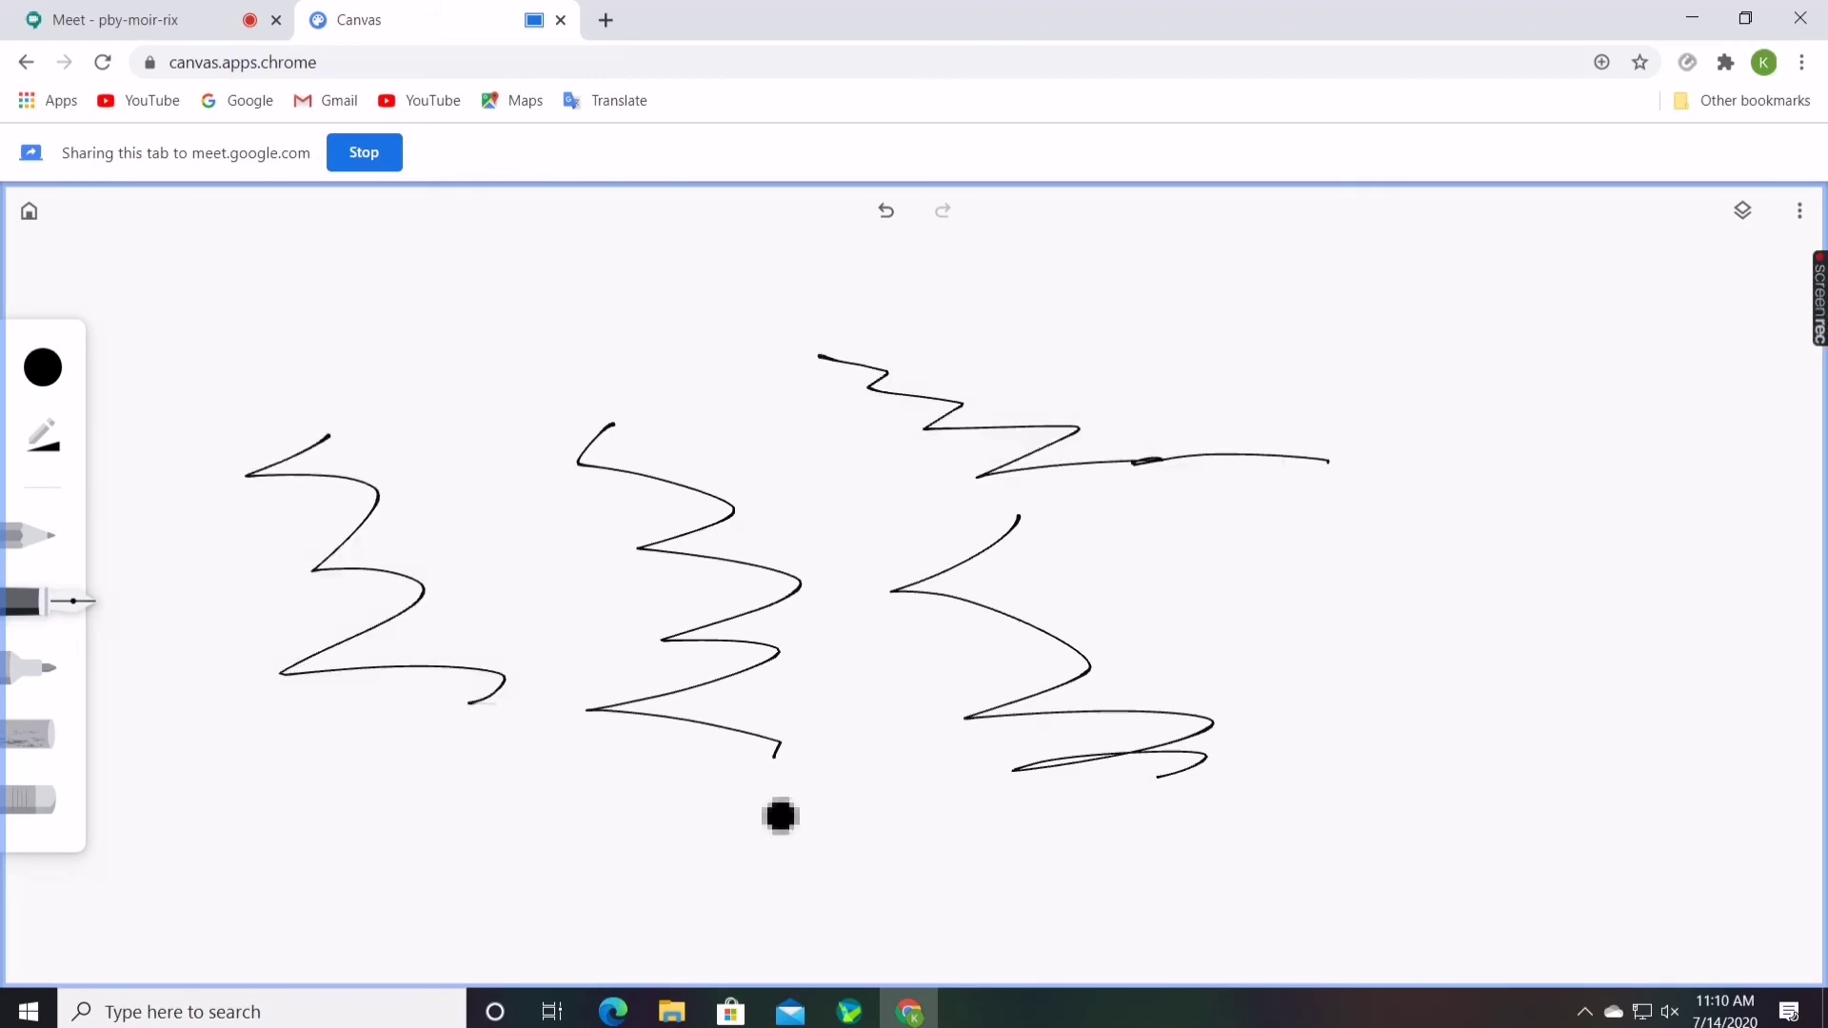
pyautogui.moveTo(829, 422); pyautogui.dragTo(835, 569)
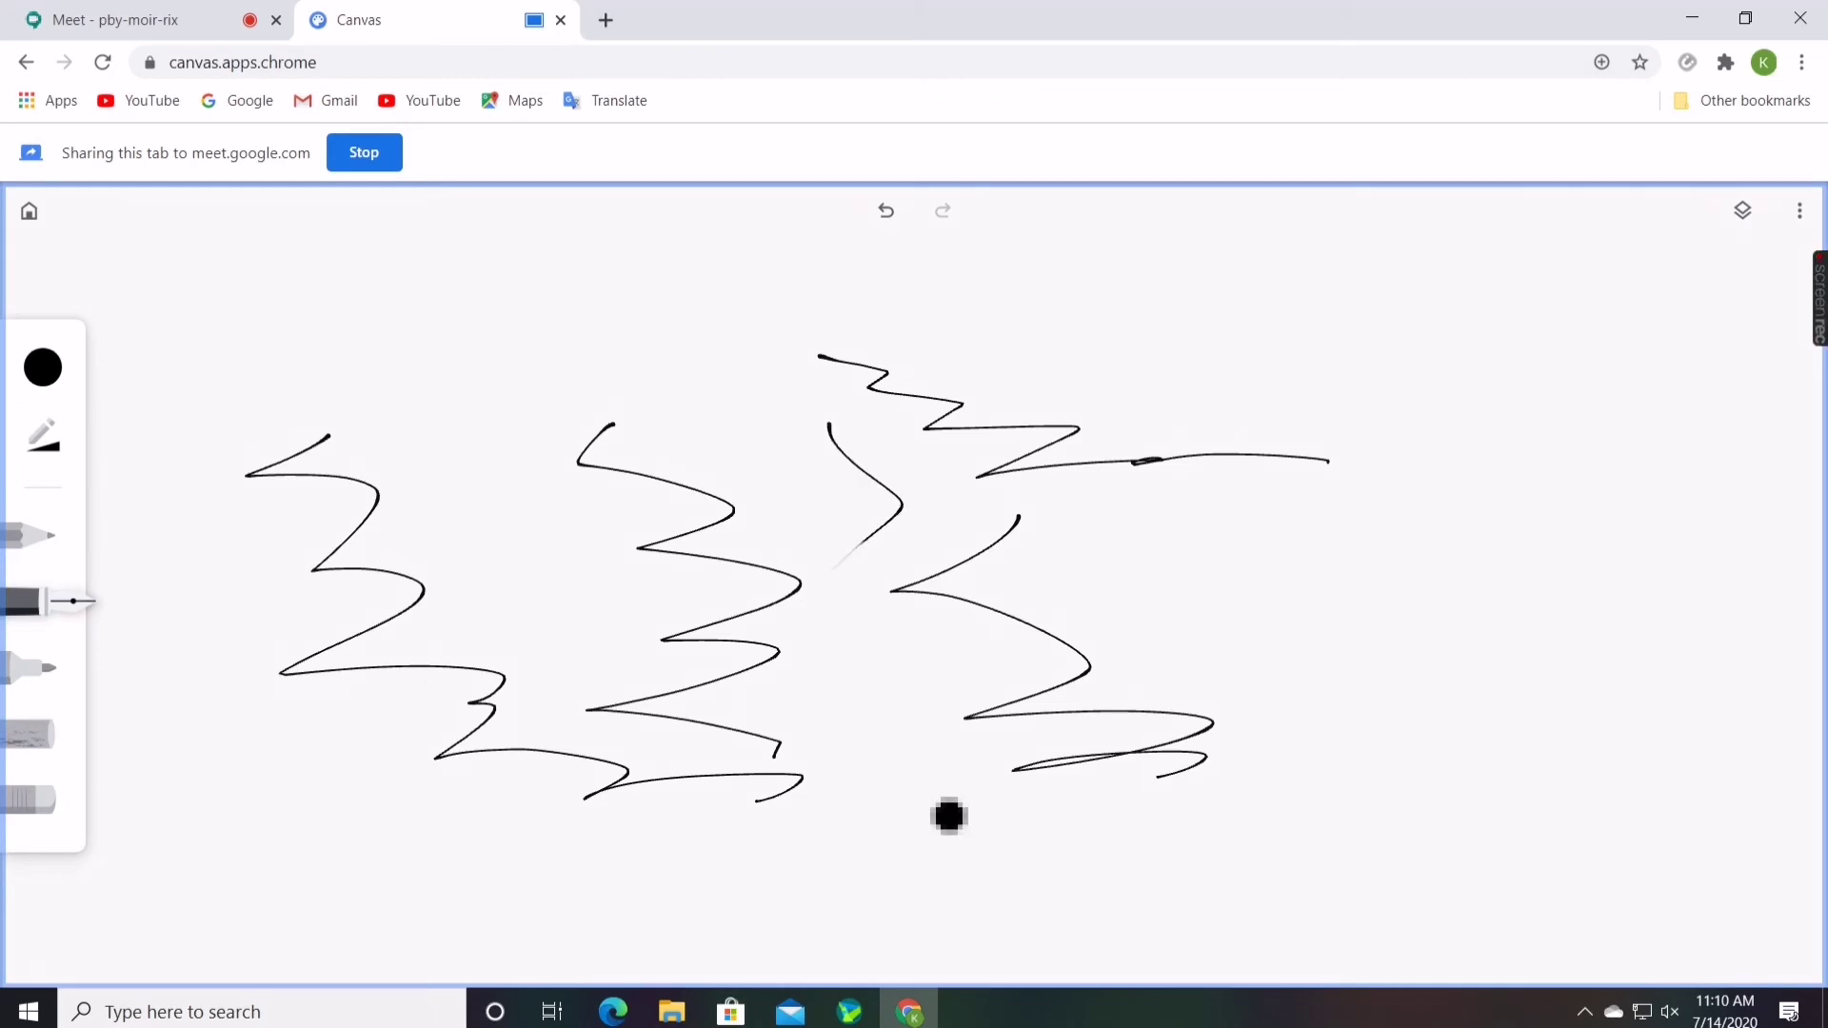
pyautogui.moveTo(949, 816); pyautogui.dragTo(840, 841)
pyautogui.moveTo(1342, 592)
pyautogui.mouseDown()
pyautogui.moveTo(1432, 739)
pyautogui.moveTo(1333, 819)
pyautogui.mouseUp()
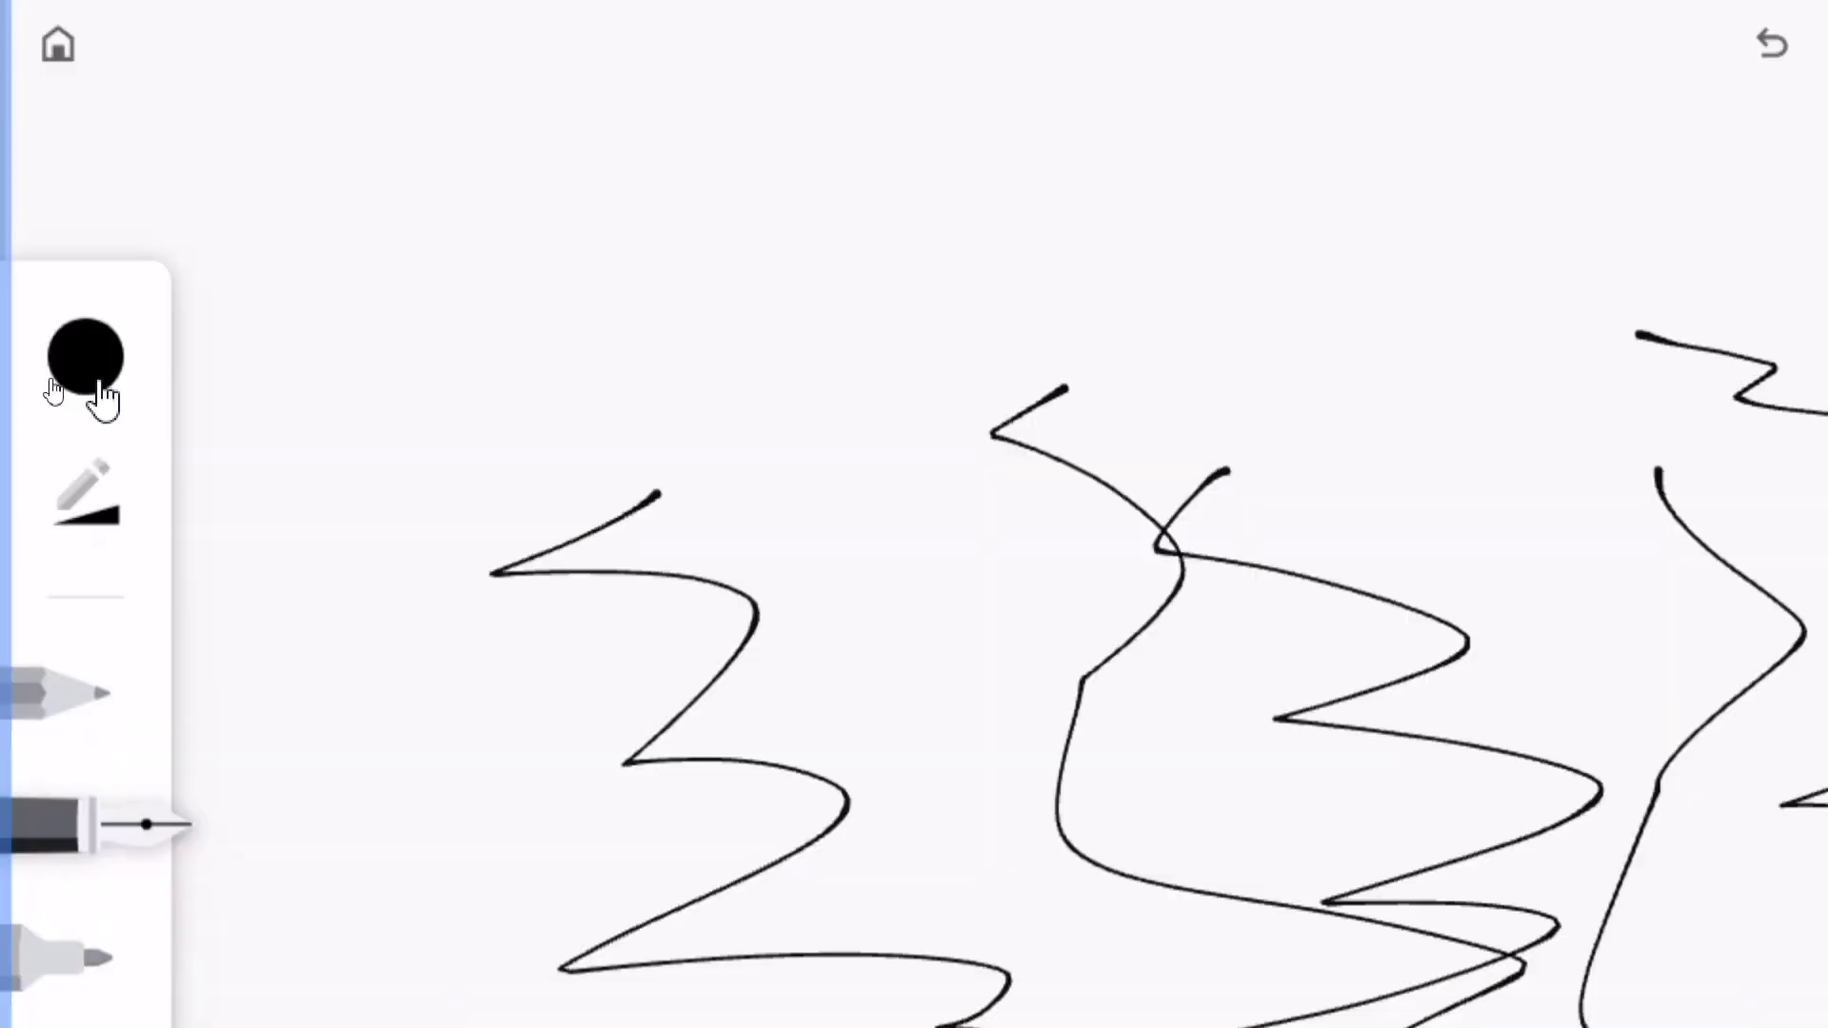
# Set the pen's size to 100 at full opacity and draw a thick black zigzag in the upper middle of the canvas.
pyautogui.click(45, 376)
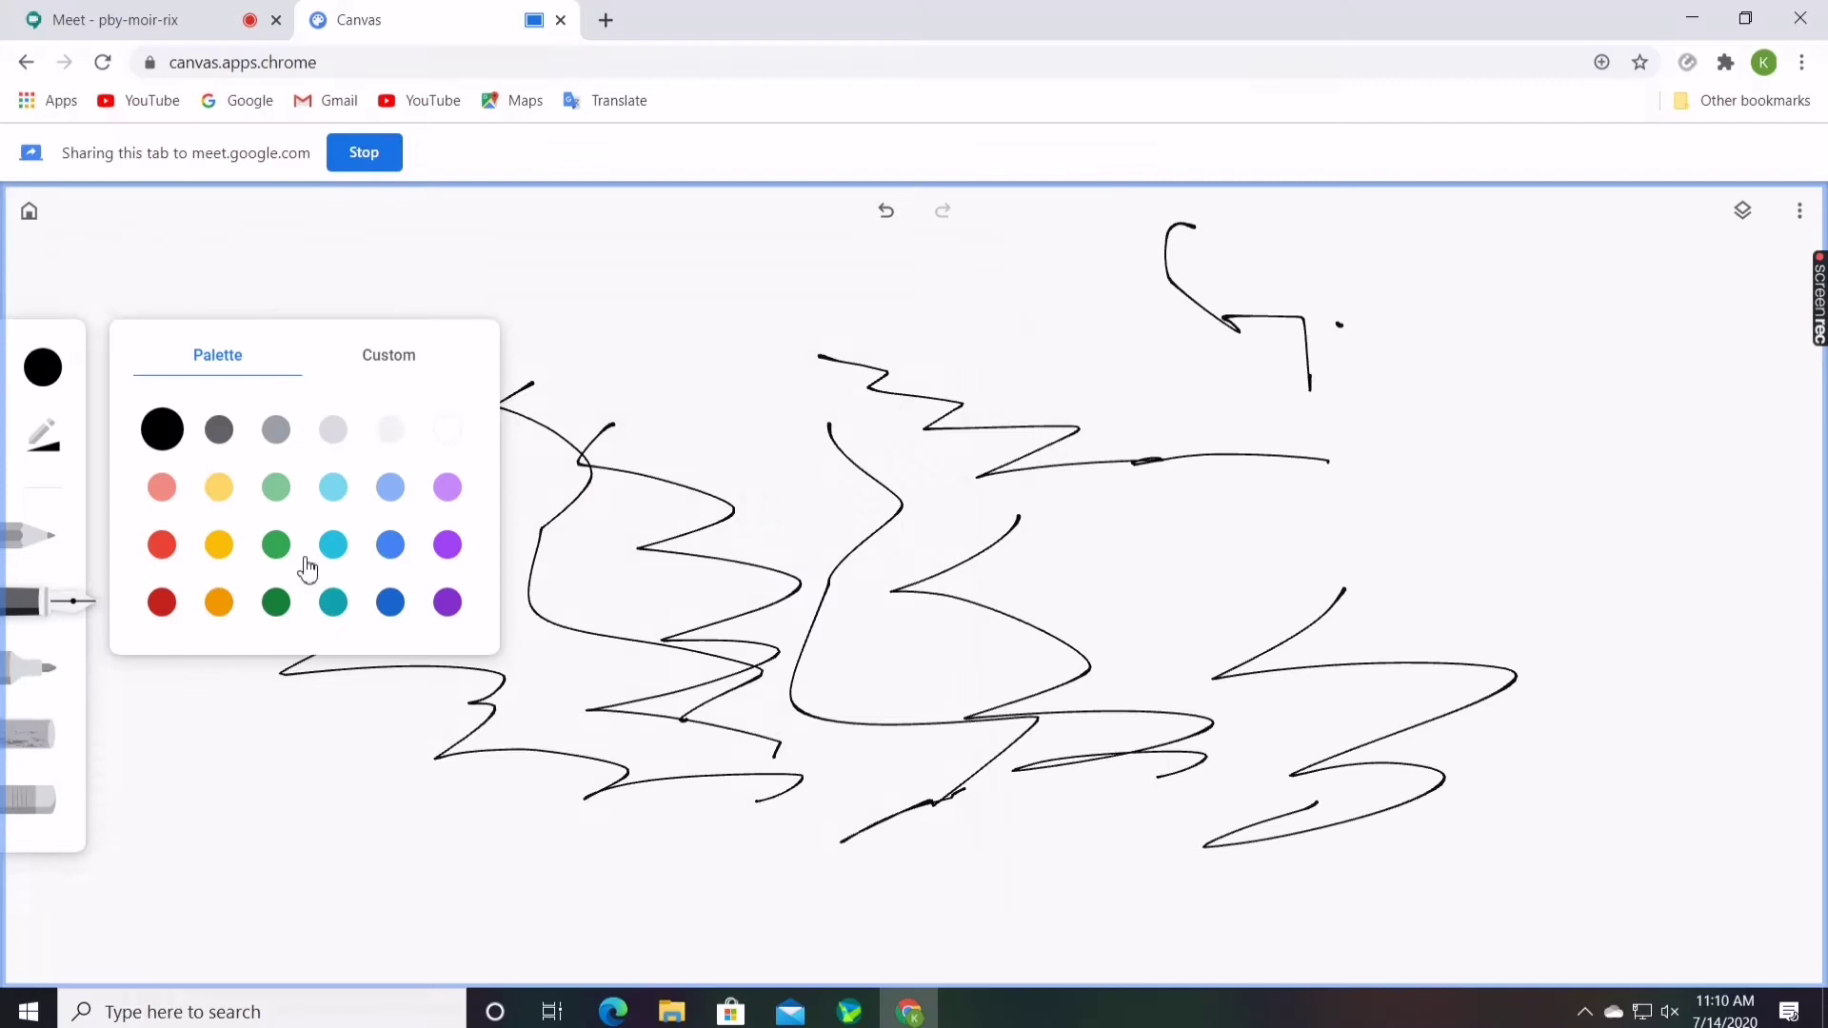
pyautogui.click(54, 441)
pyautogui.click(54, 440)
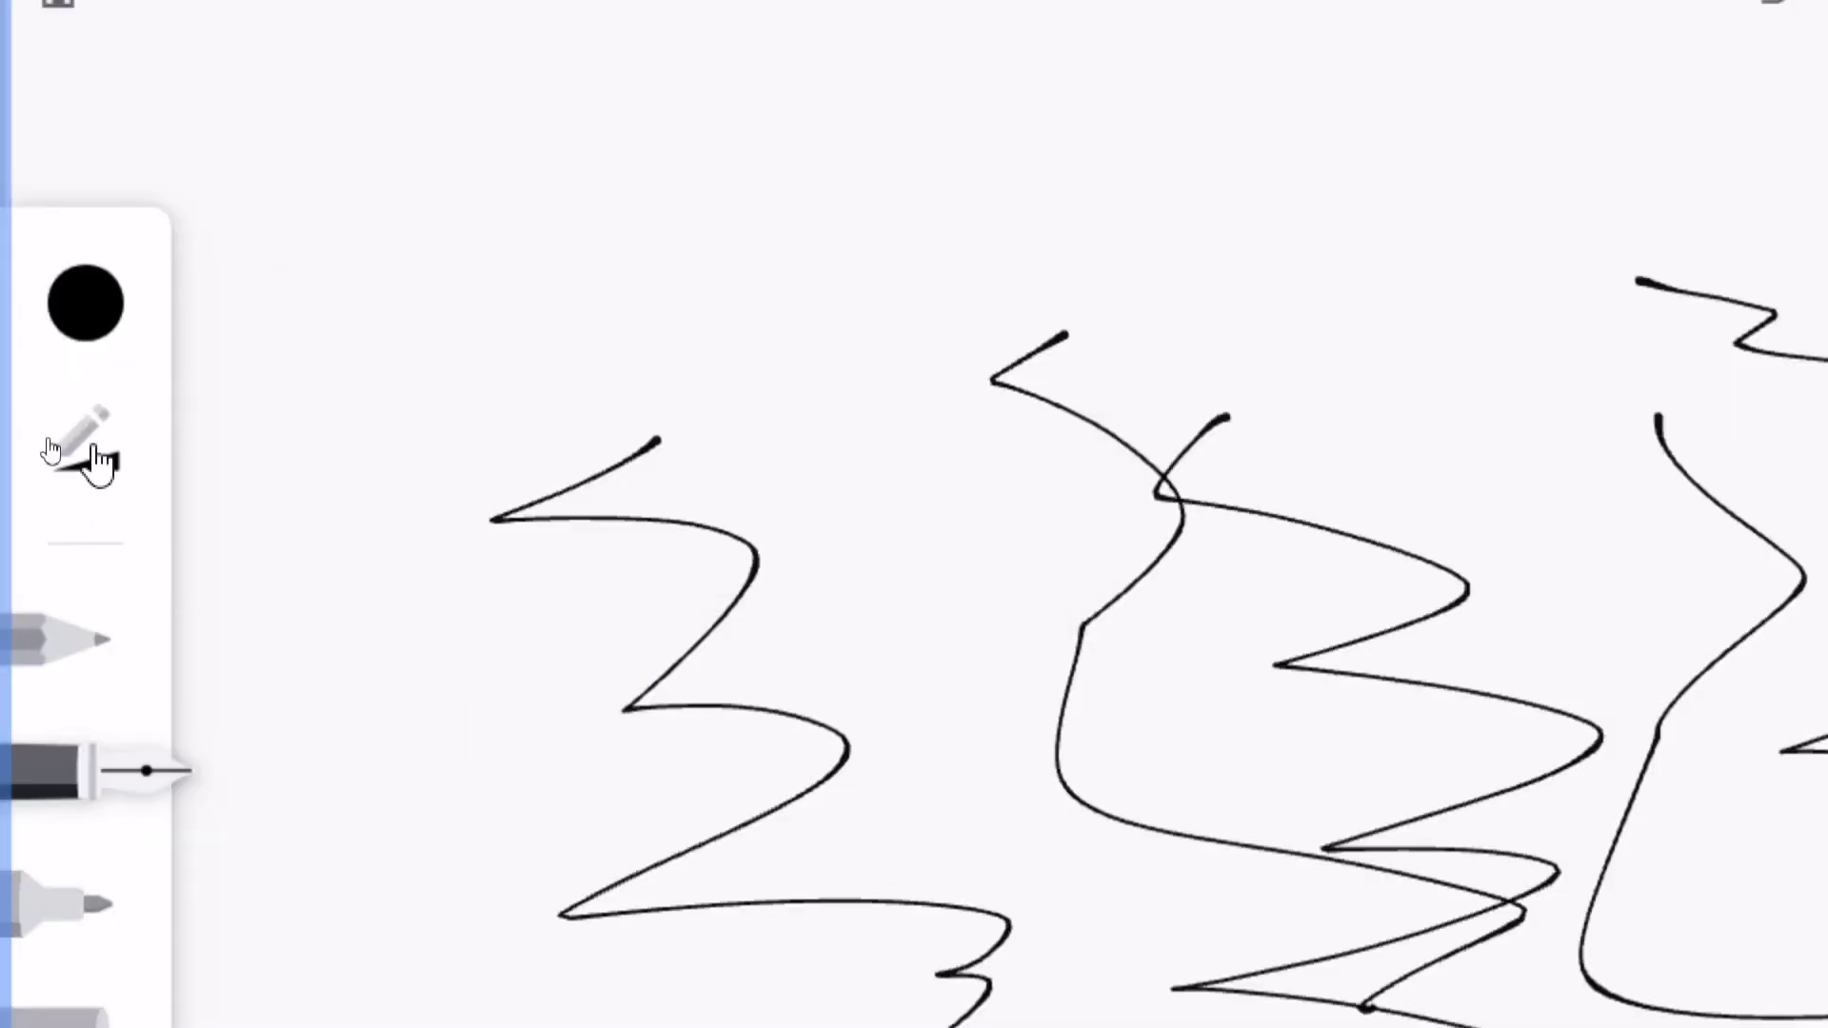
pyautogui.click(53, 440)
pyautogui.moveTo(800, 491)
pyautogui.mouseDown()
pyautogui.moveTo(632, 497)
pyautogui.moveTo(817, 494)
pyautogui.mouseUp()
pyautogui.moveTo(509, 379); pyautogui.dragTo(1016, 397)
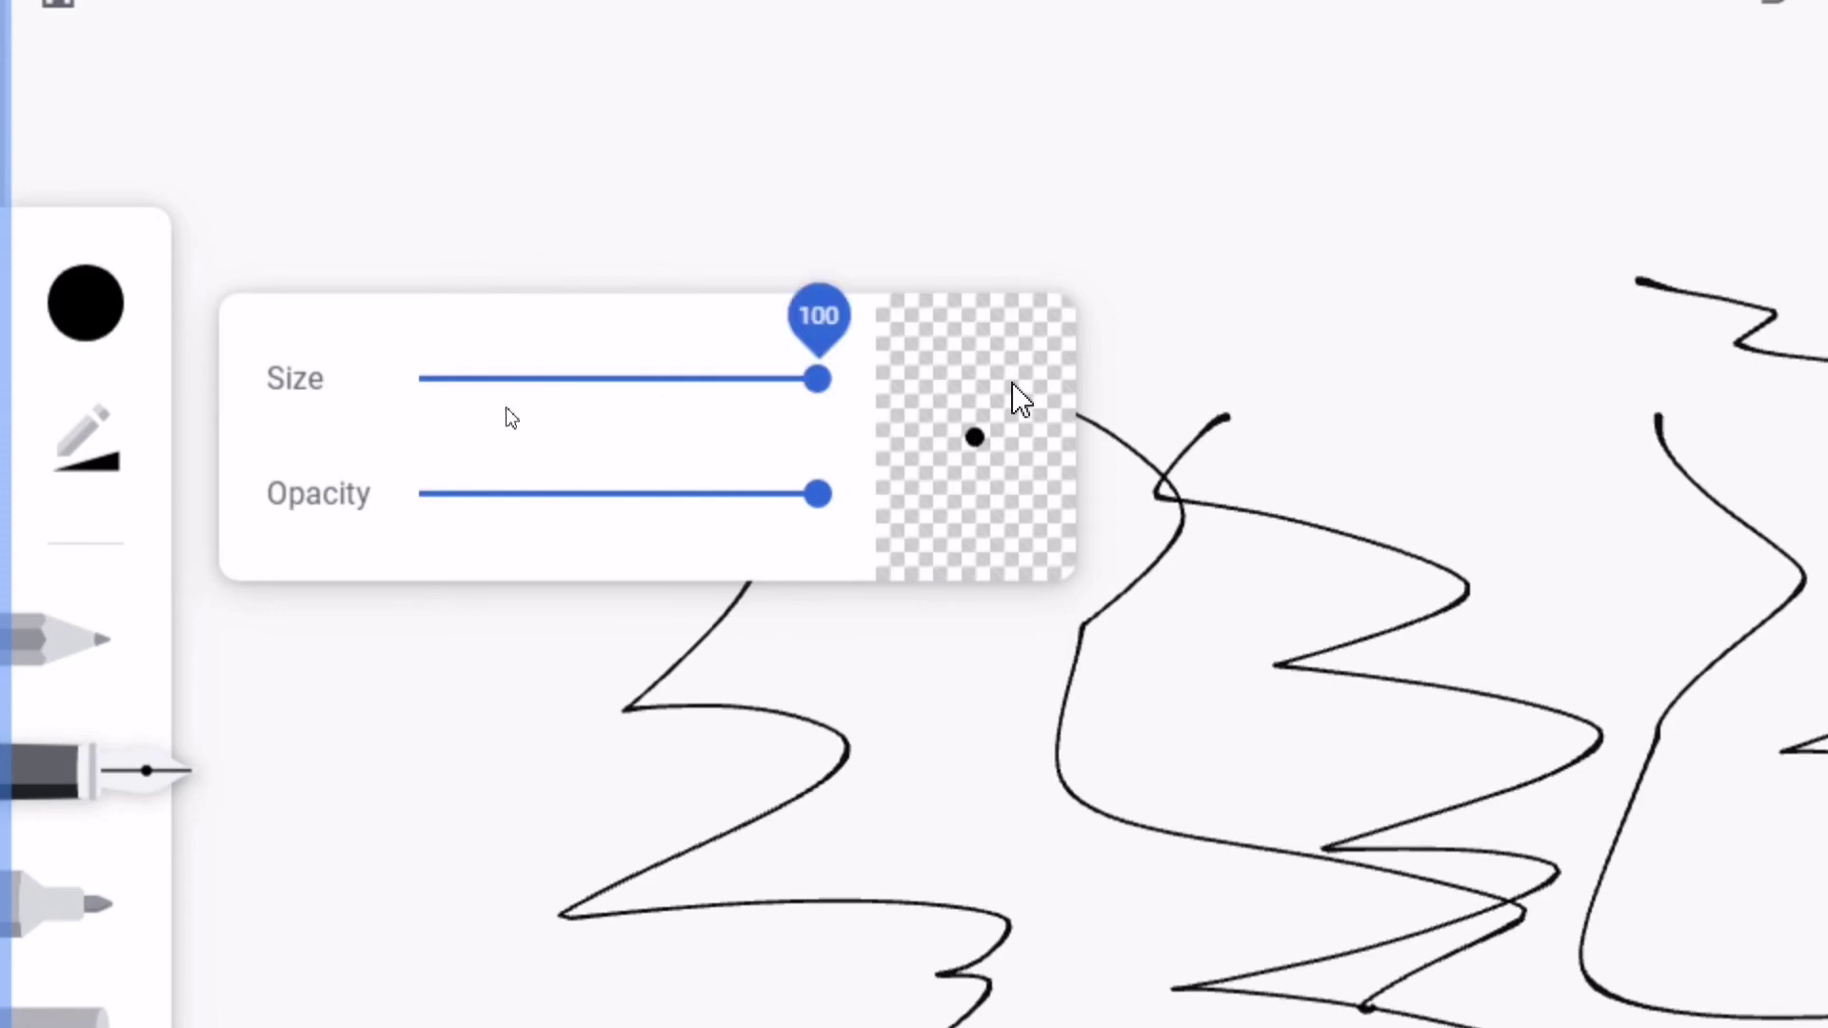
pyautogui.moveTo(1101, 187)
pyautogui.mouseDown()
pyautogui.moveTo(1518, 385)
pyautogui.moveTo(1485, 481)
pyautogui.mouseUp()
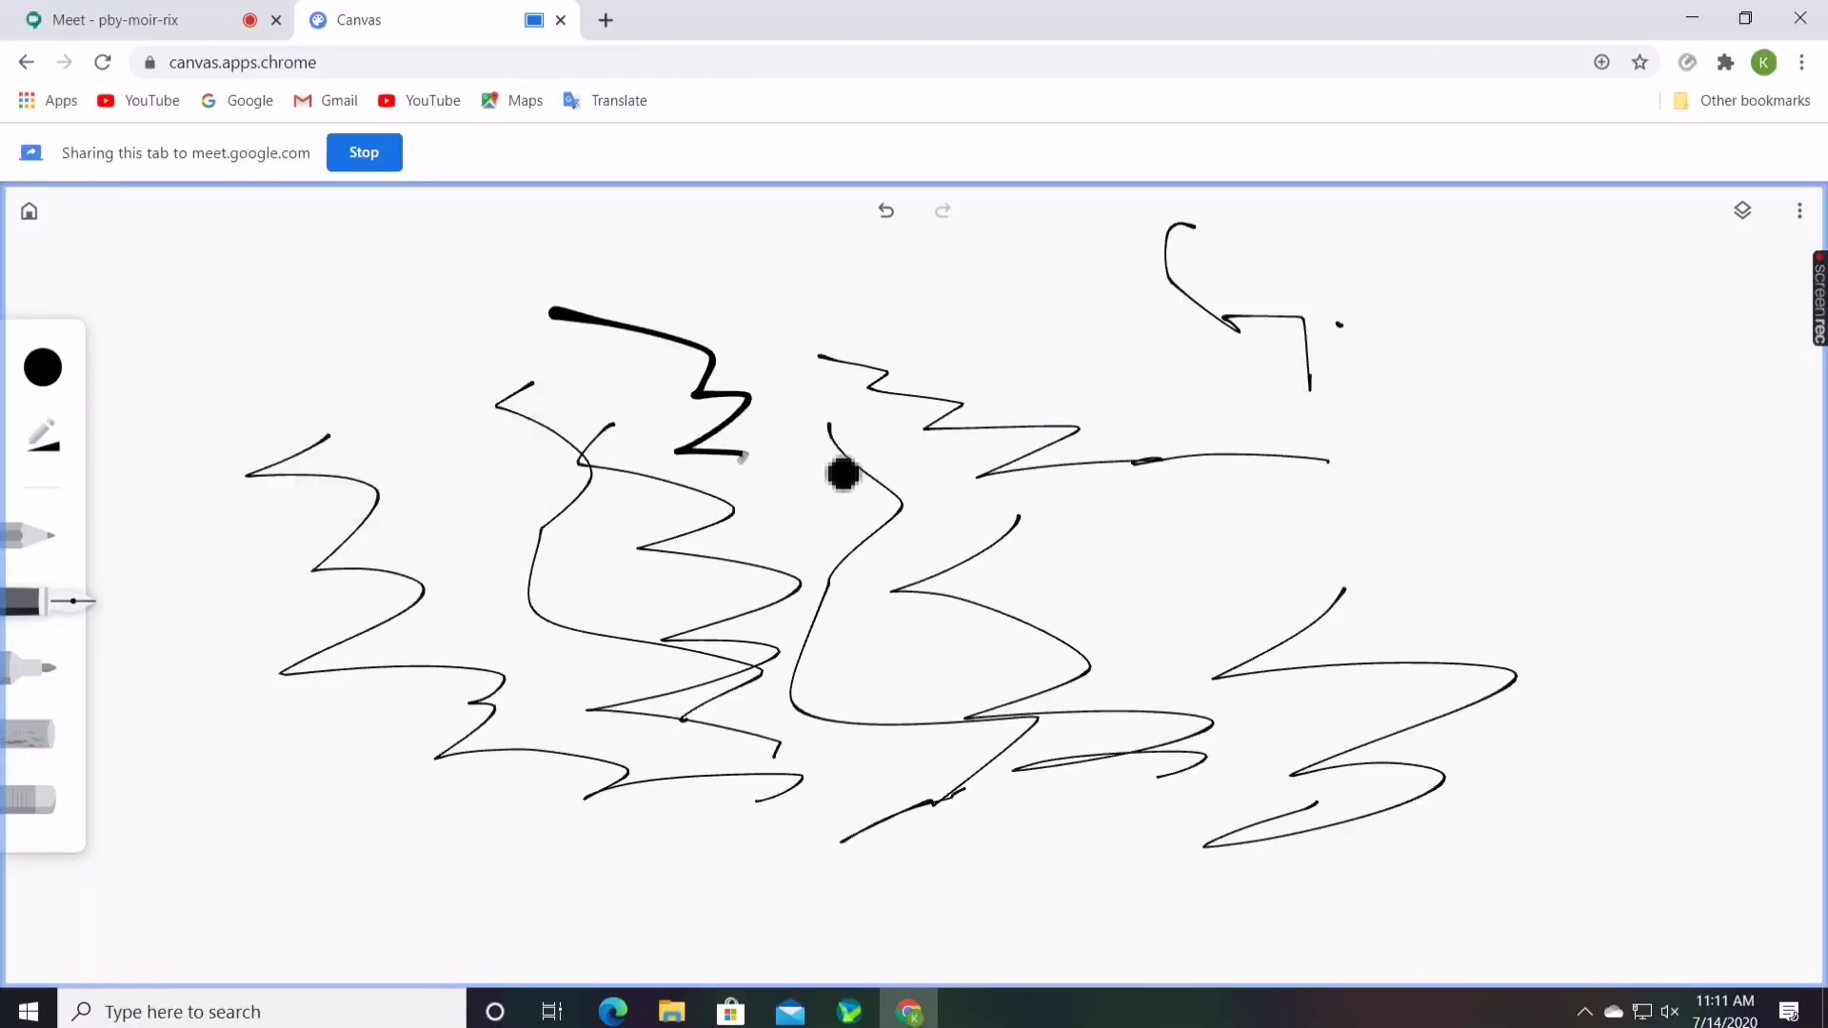
pyautogui.moveTo(842, 473); pyautogui.dragTo(680, 481)
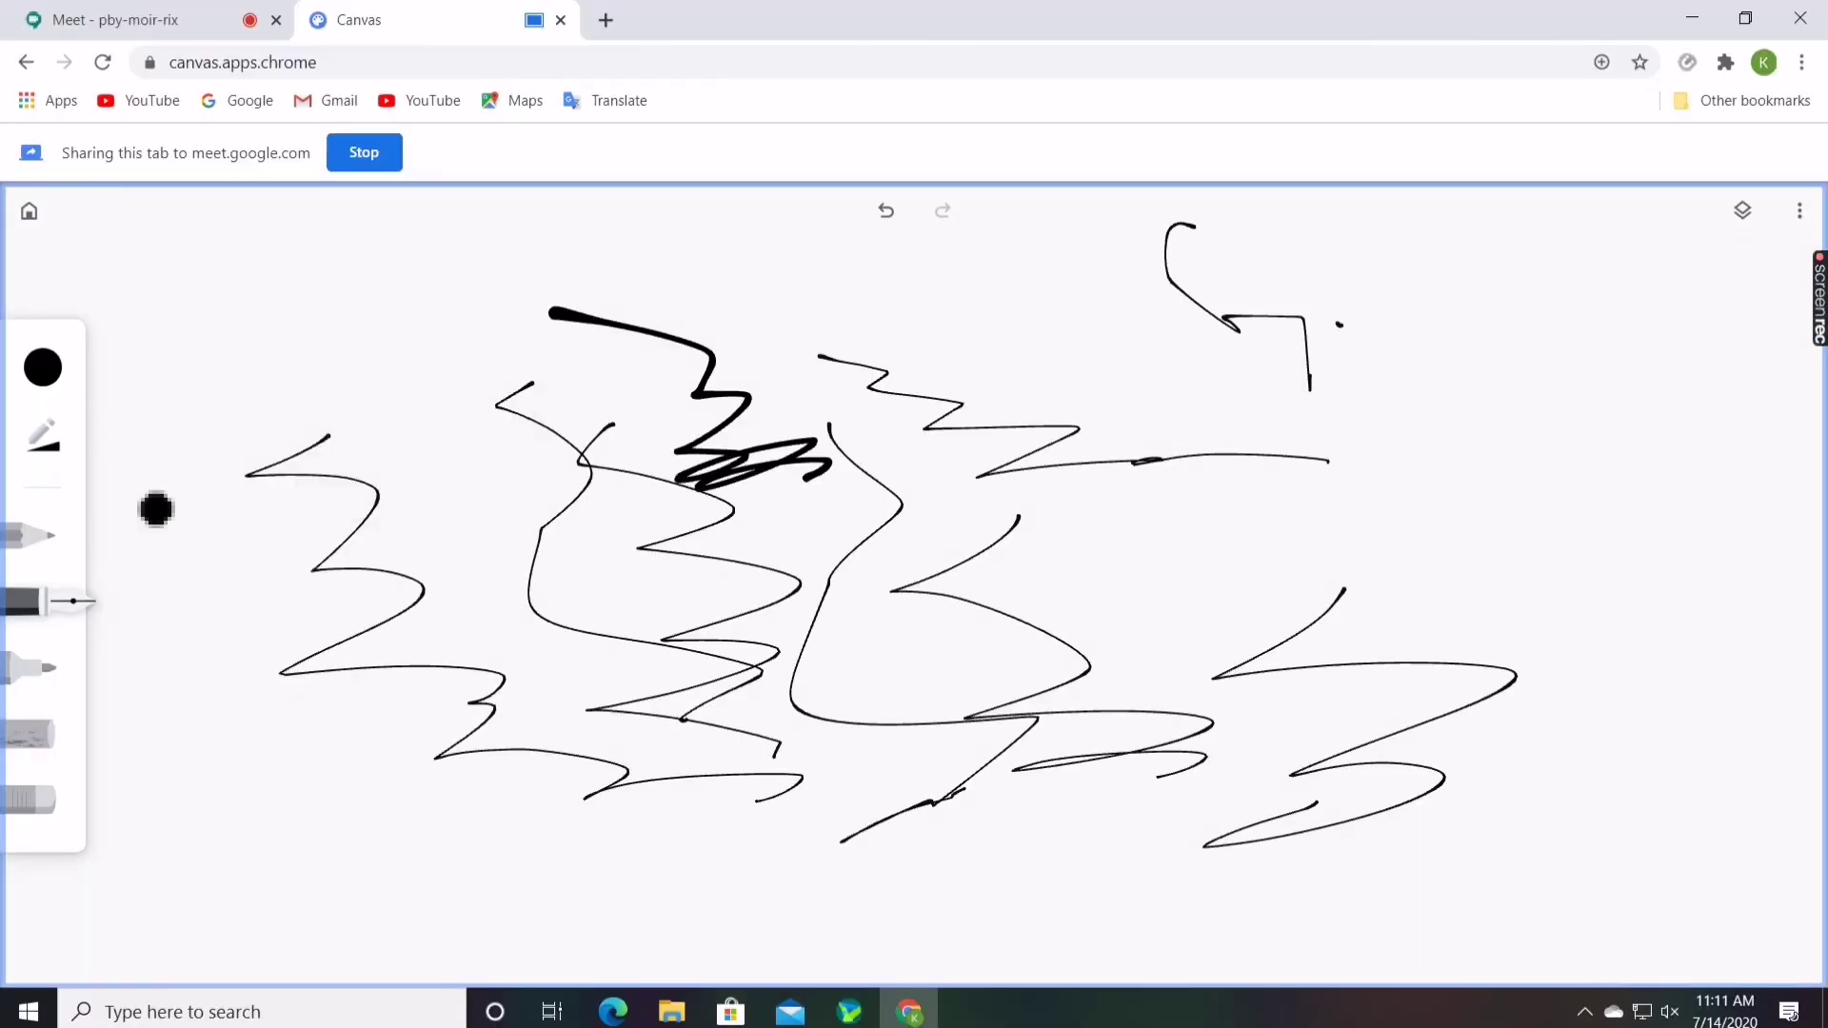
# Draw a light grey freehand zigzag with the Pencil beside the leftmost pen zigzag on the canvas.
pyautogui.click(19, 535)
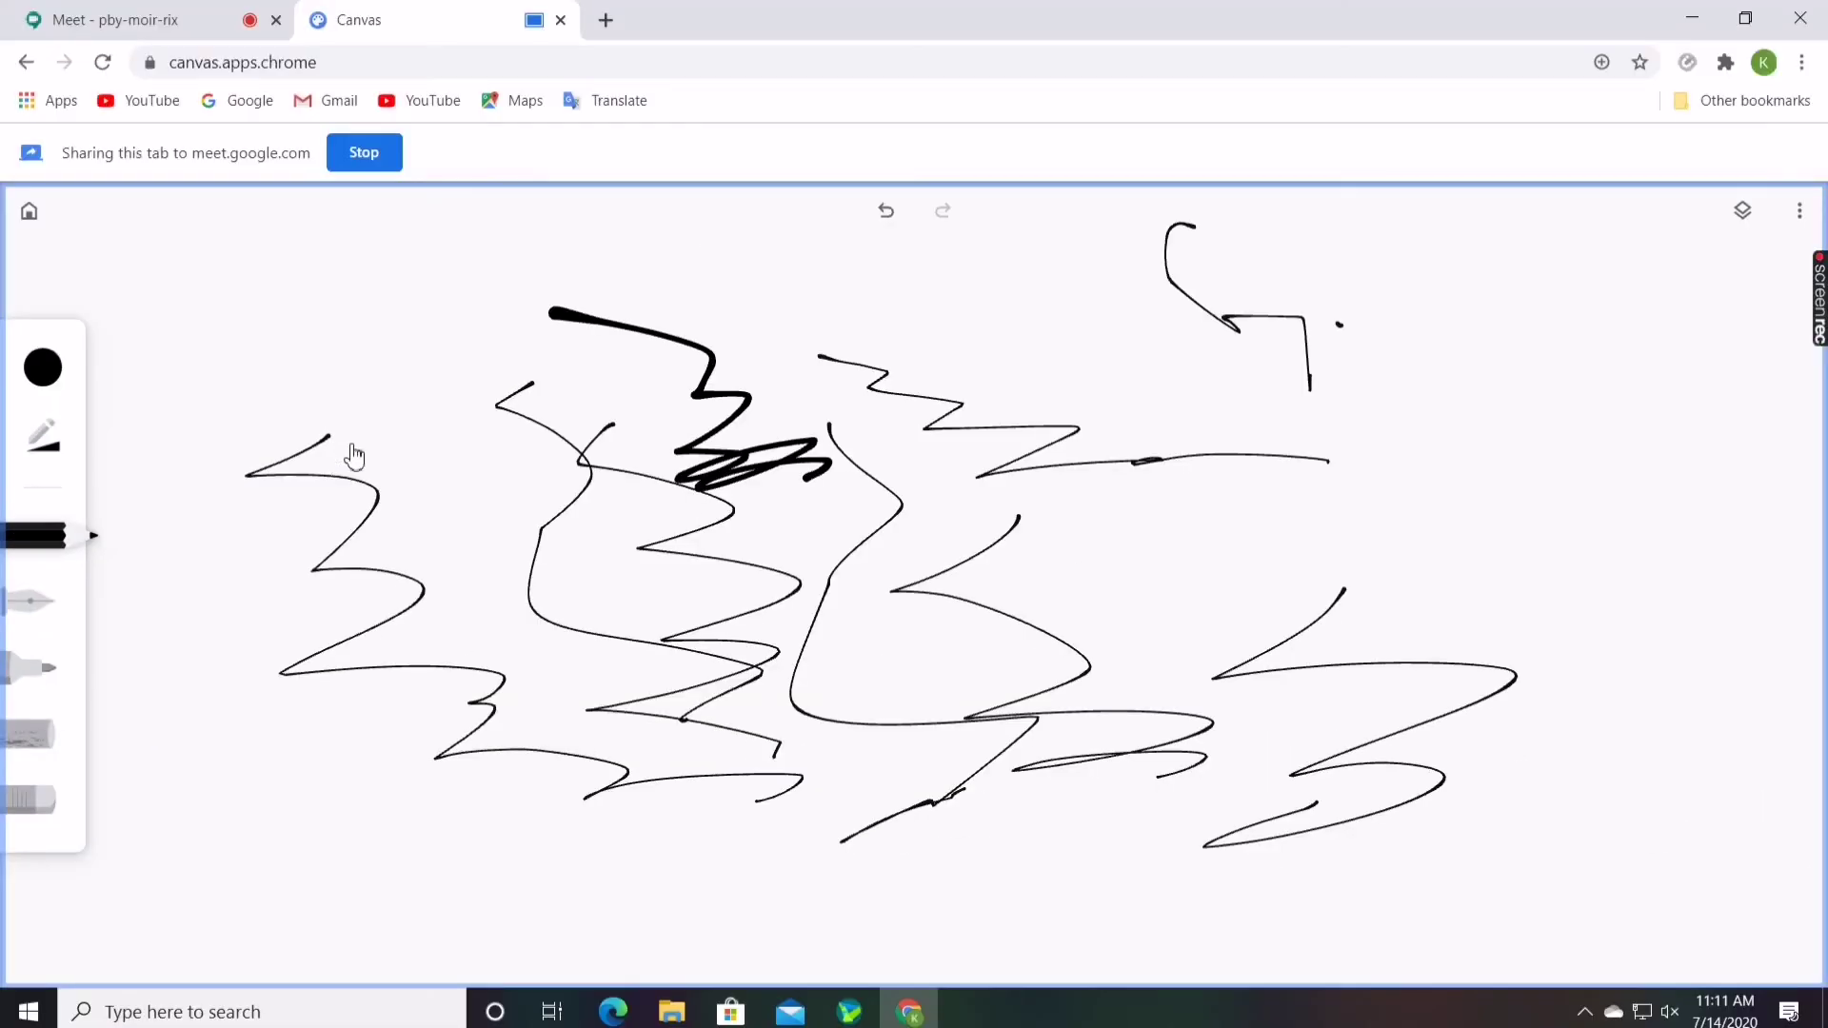
pyautogui.moveTo(352, 444); pyautogui.dragTo(431, 591)
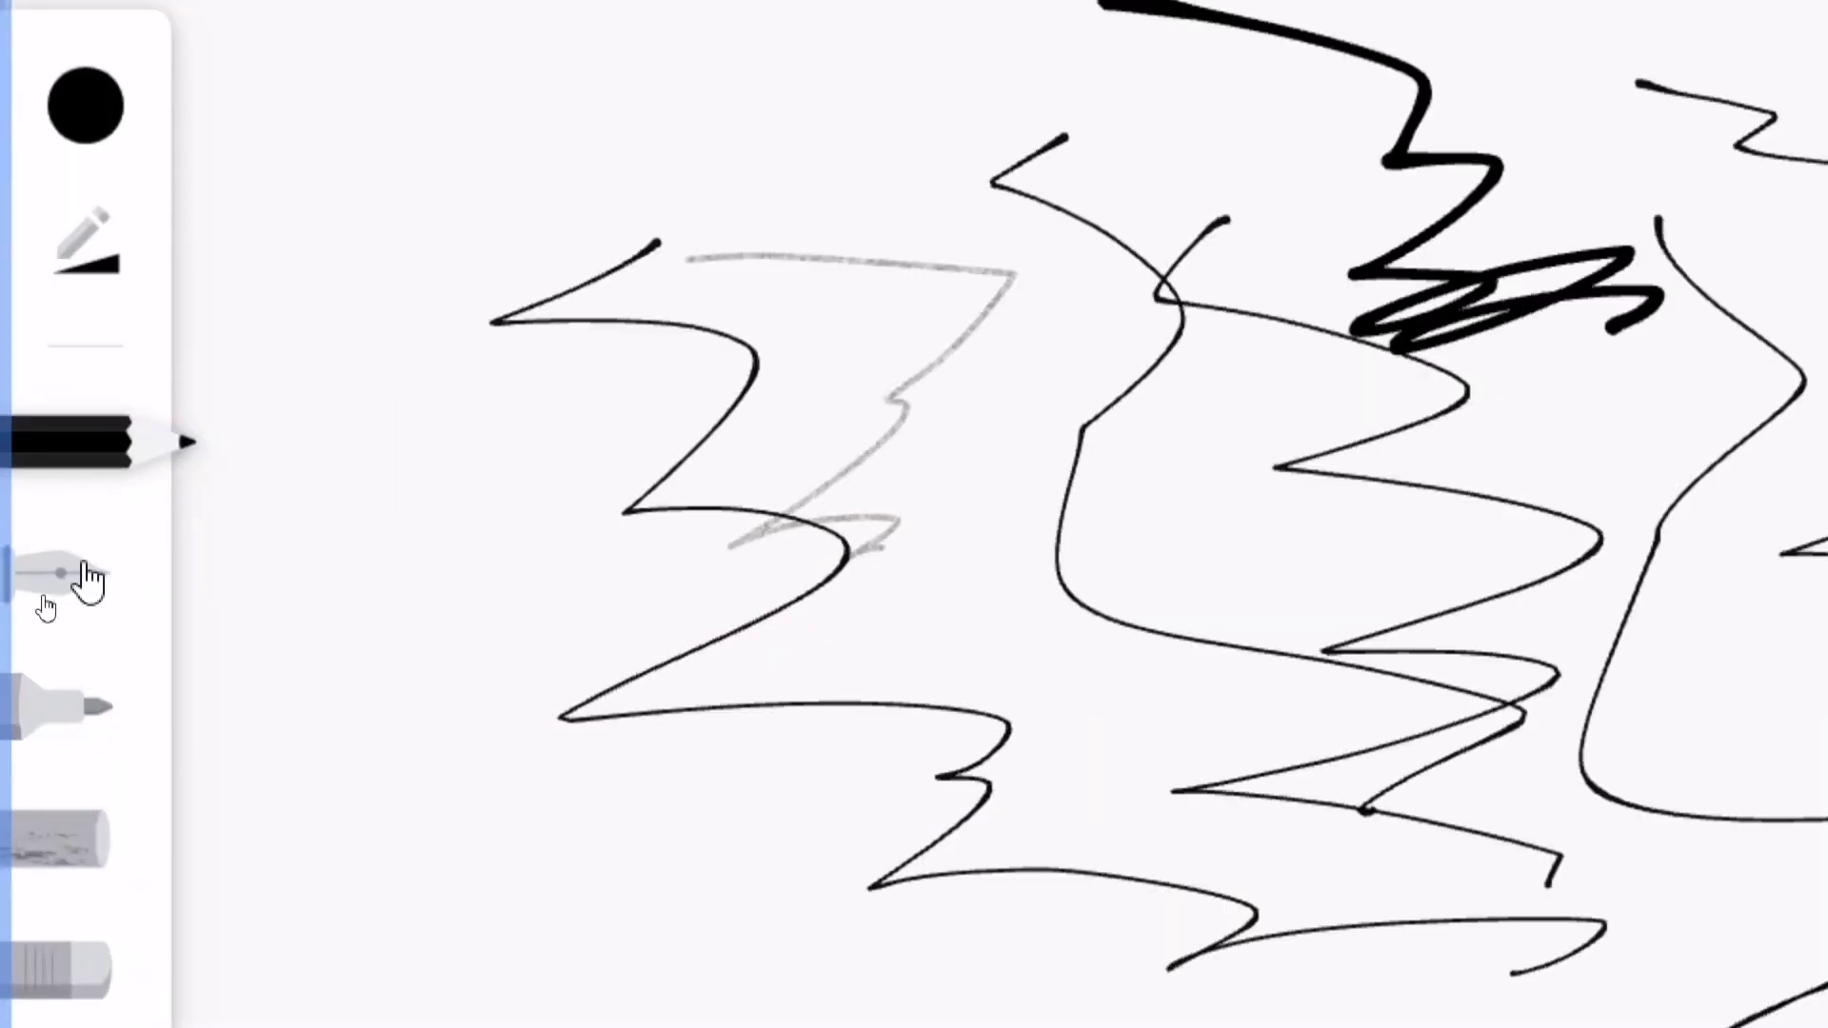
pyautogui.click(88, 578)
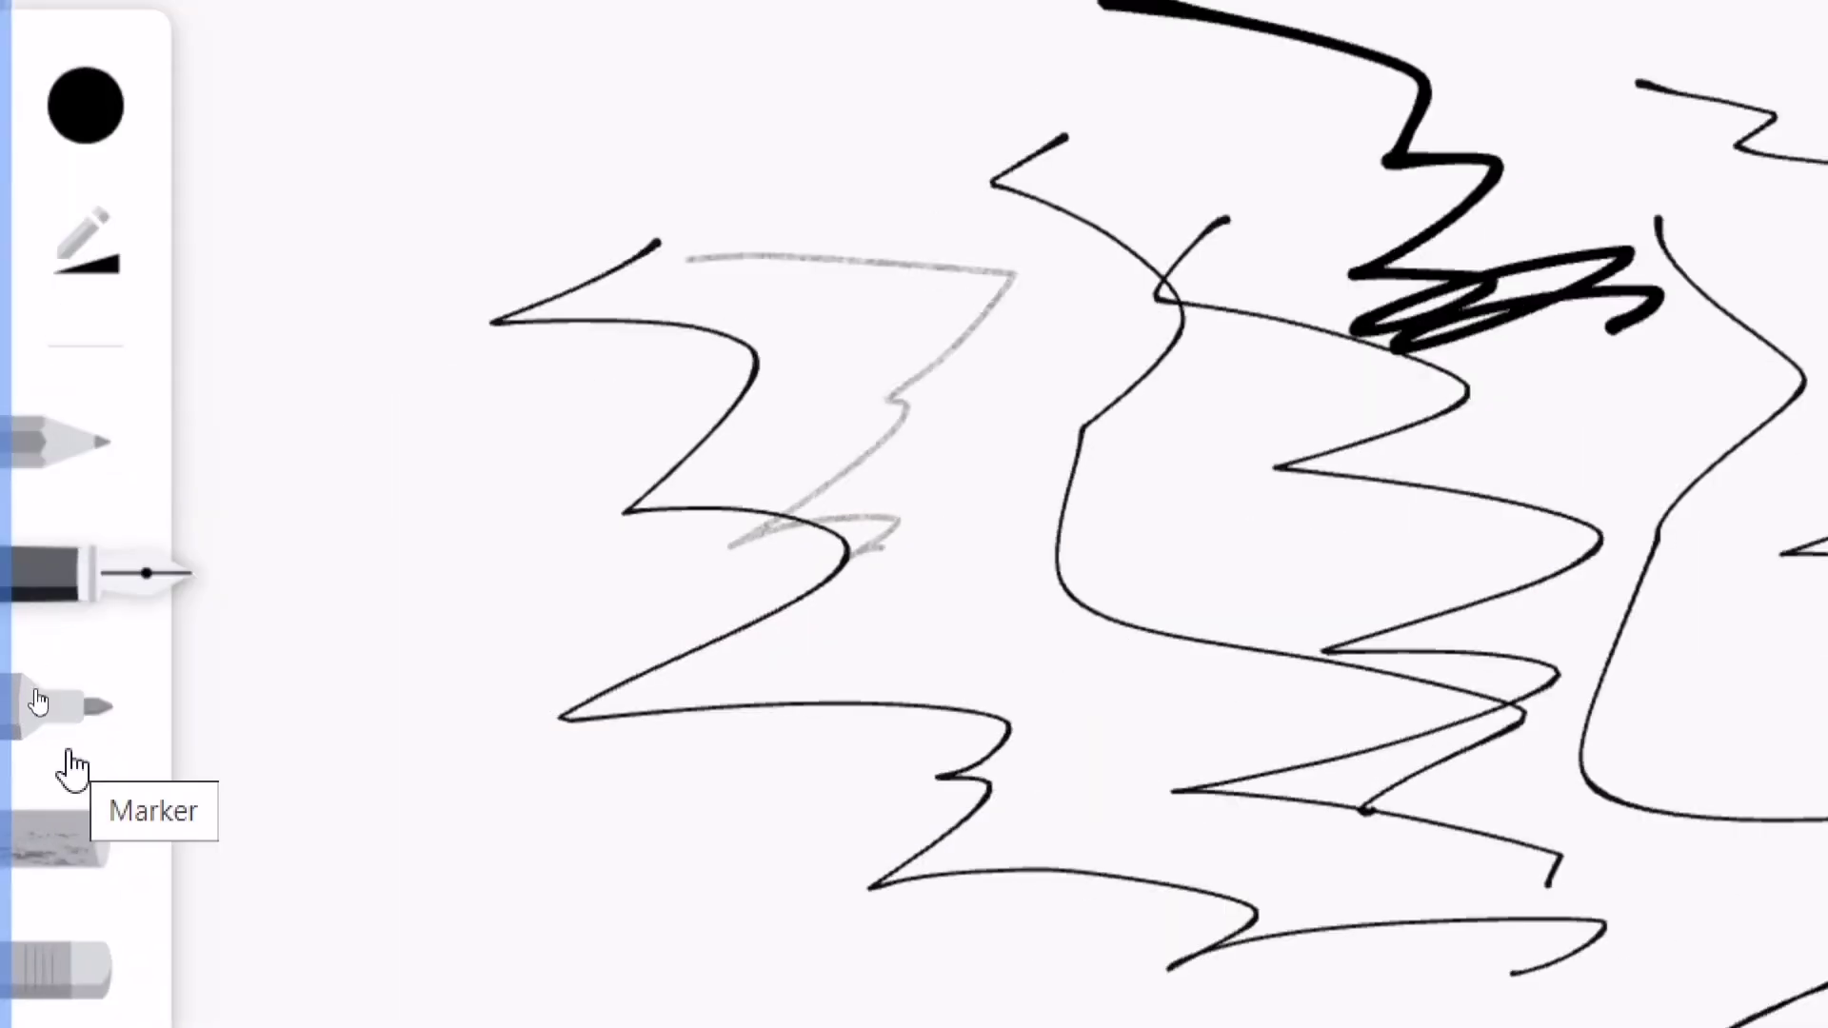
# Reduce the Marker's size to its minimum and draw two black freehand strokes, one over the leftmost zigzag and one below it.
pyautogui.click(69, 734)
pyautogui.click(201, 267)
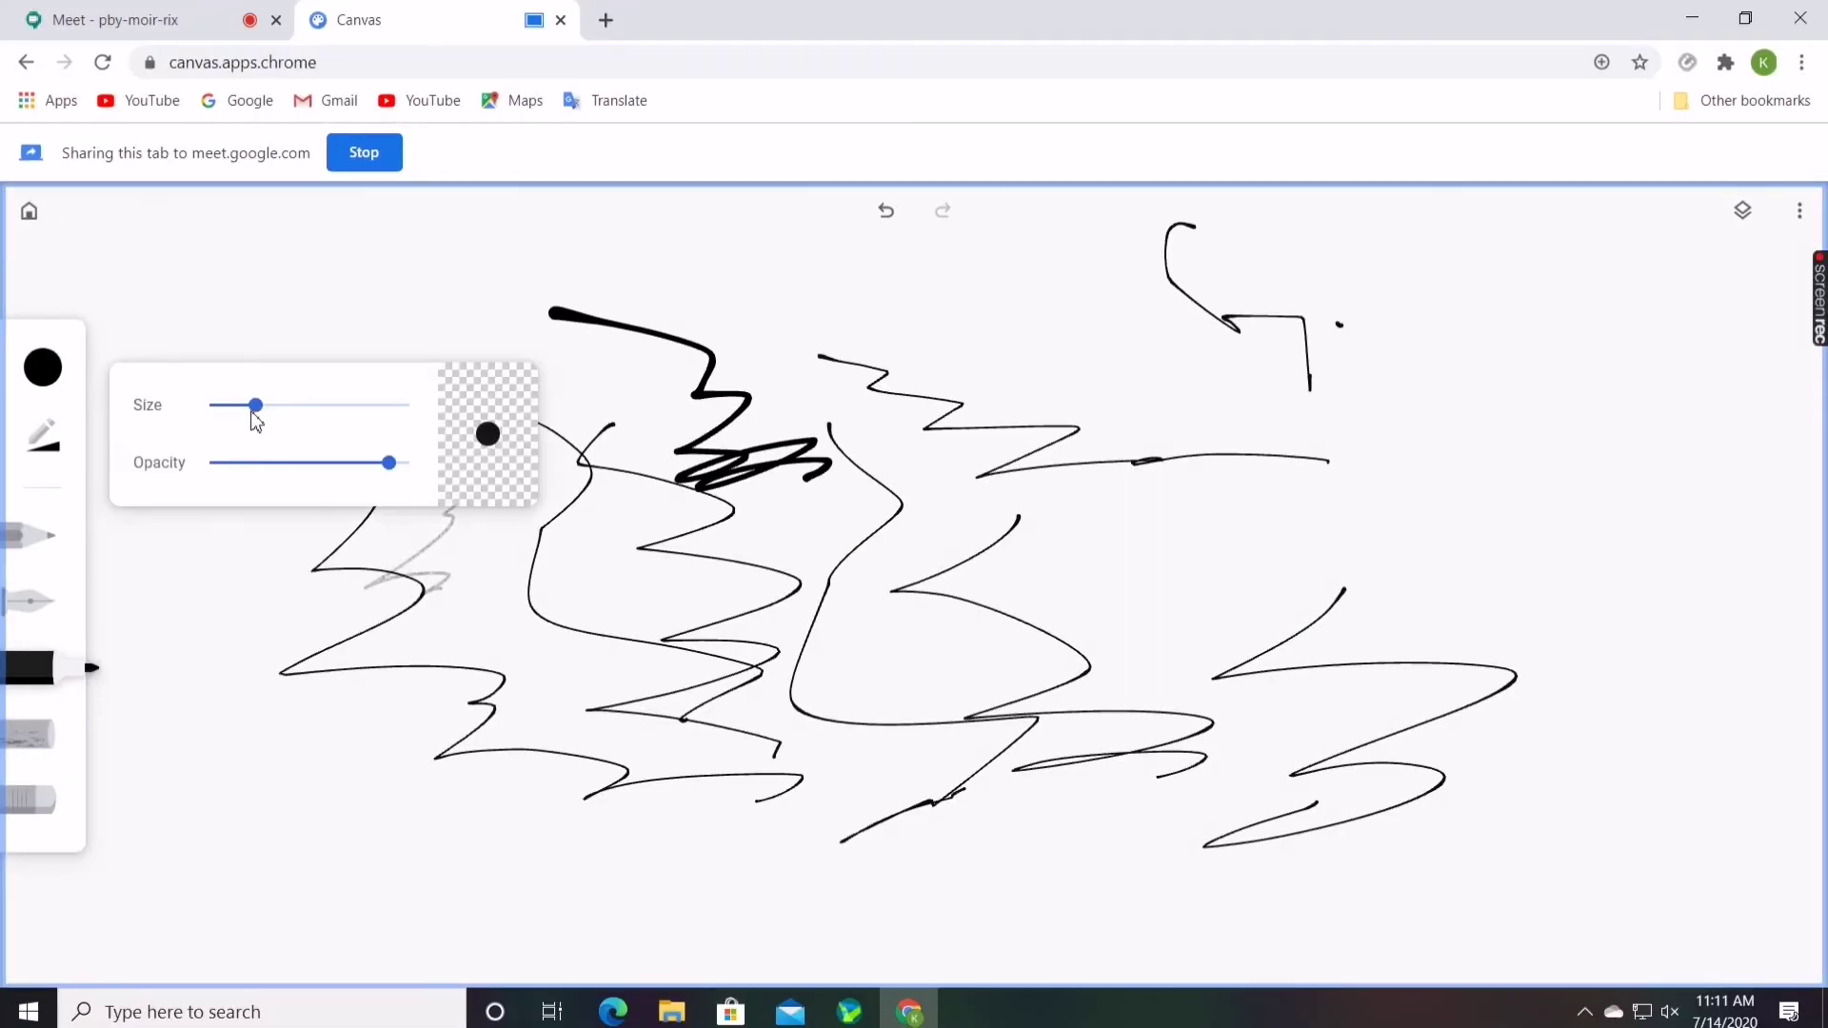
pyautogui.moveTo(253, 410); pyautogui.dragTo(210, 408)
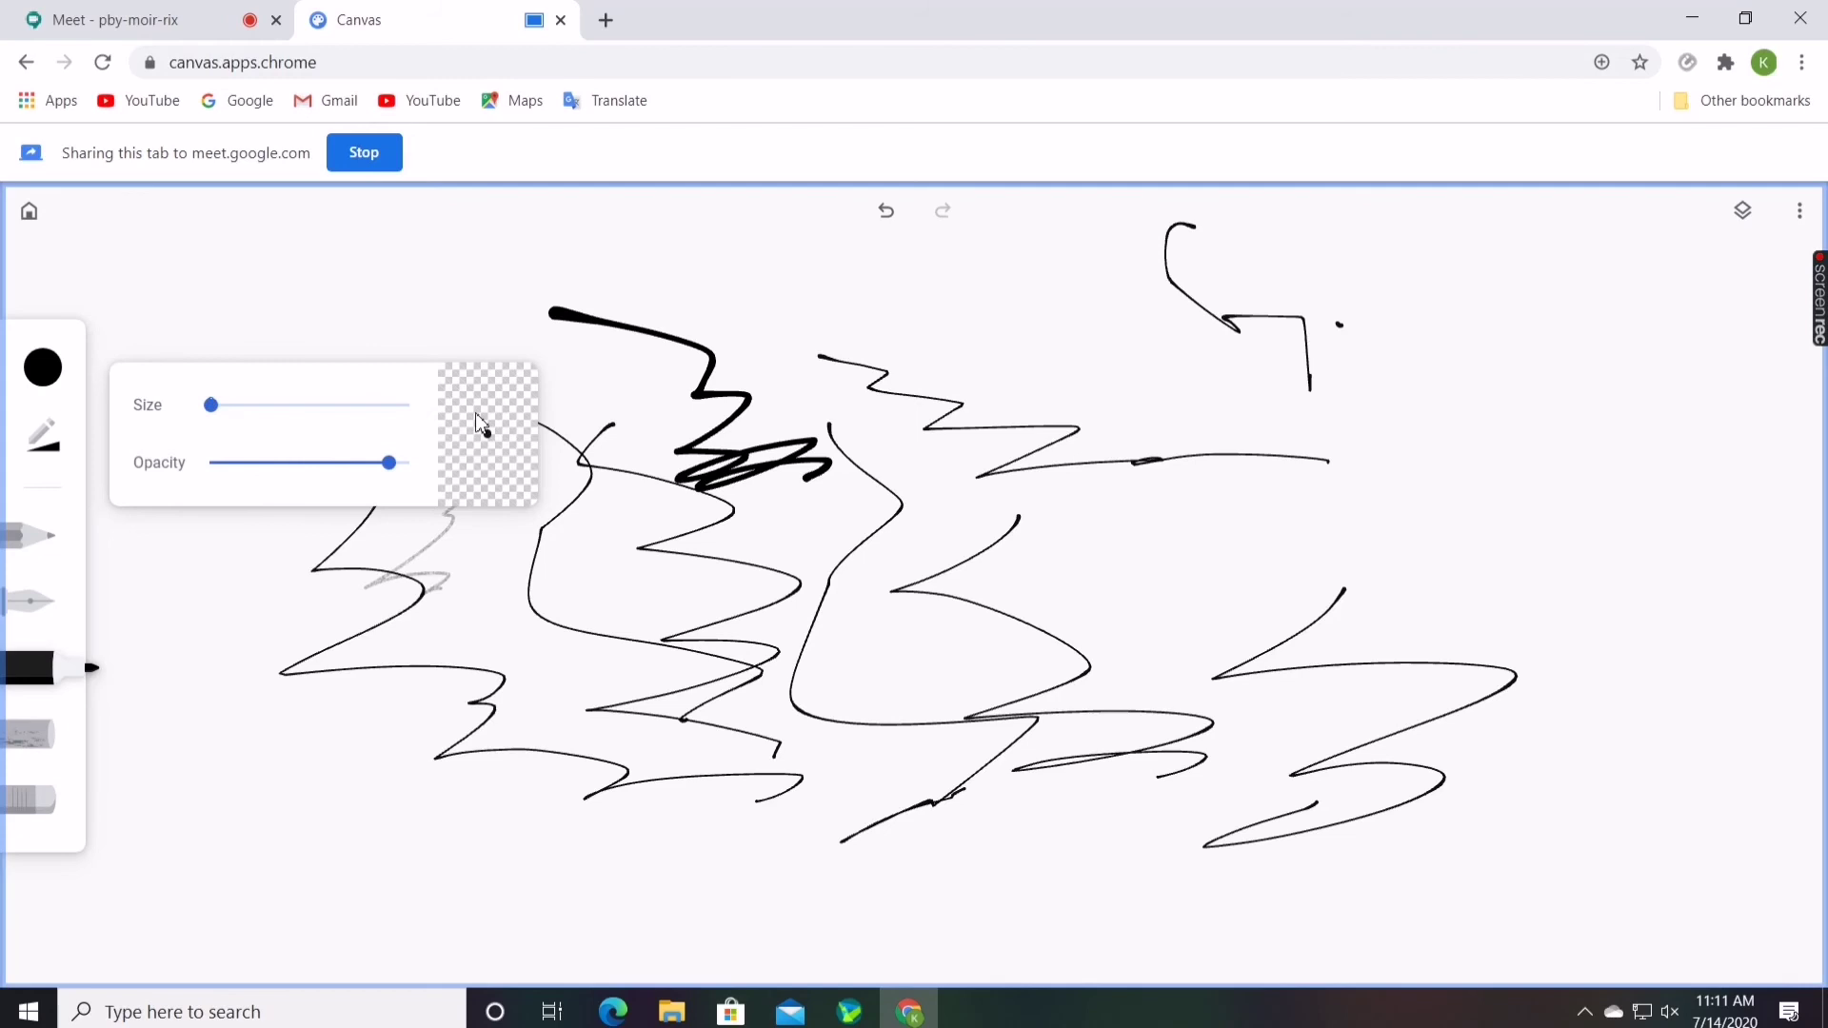
pyautogui.click(259, 654)
pyautogui.moveTo(338, 335)
pyautogui.mouseDown()
pyautogui.moveTo(490, 518)
pyautogui.moveTo(440, 560)
pyautogui.mouseUp()
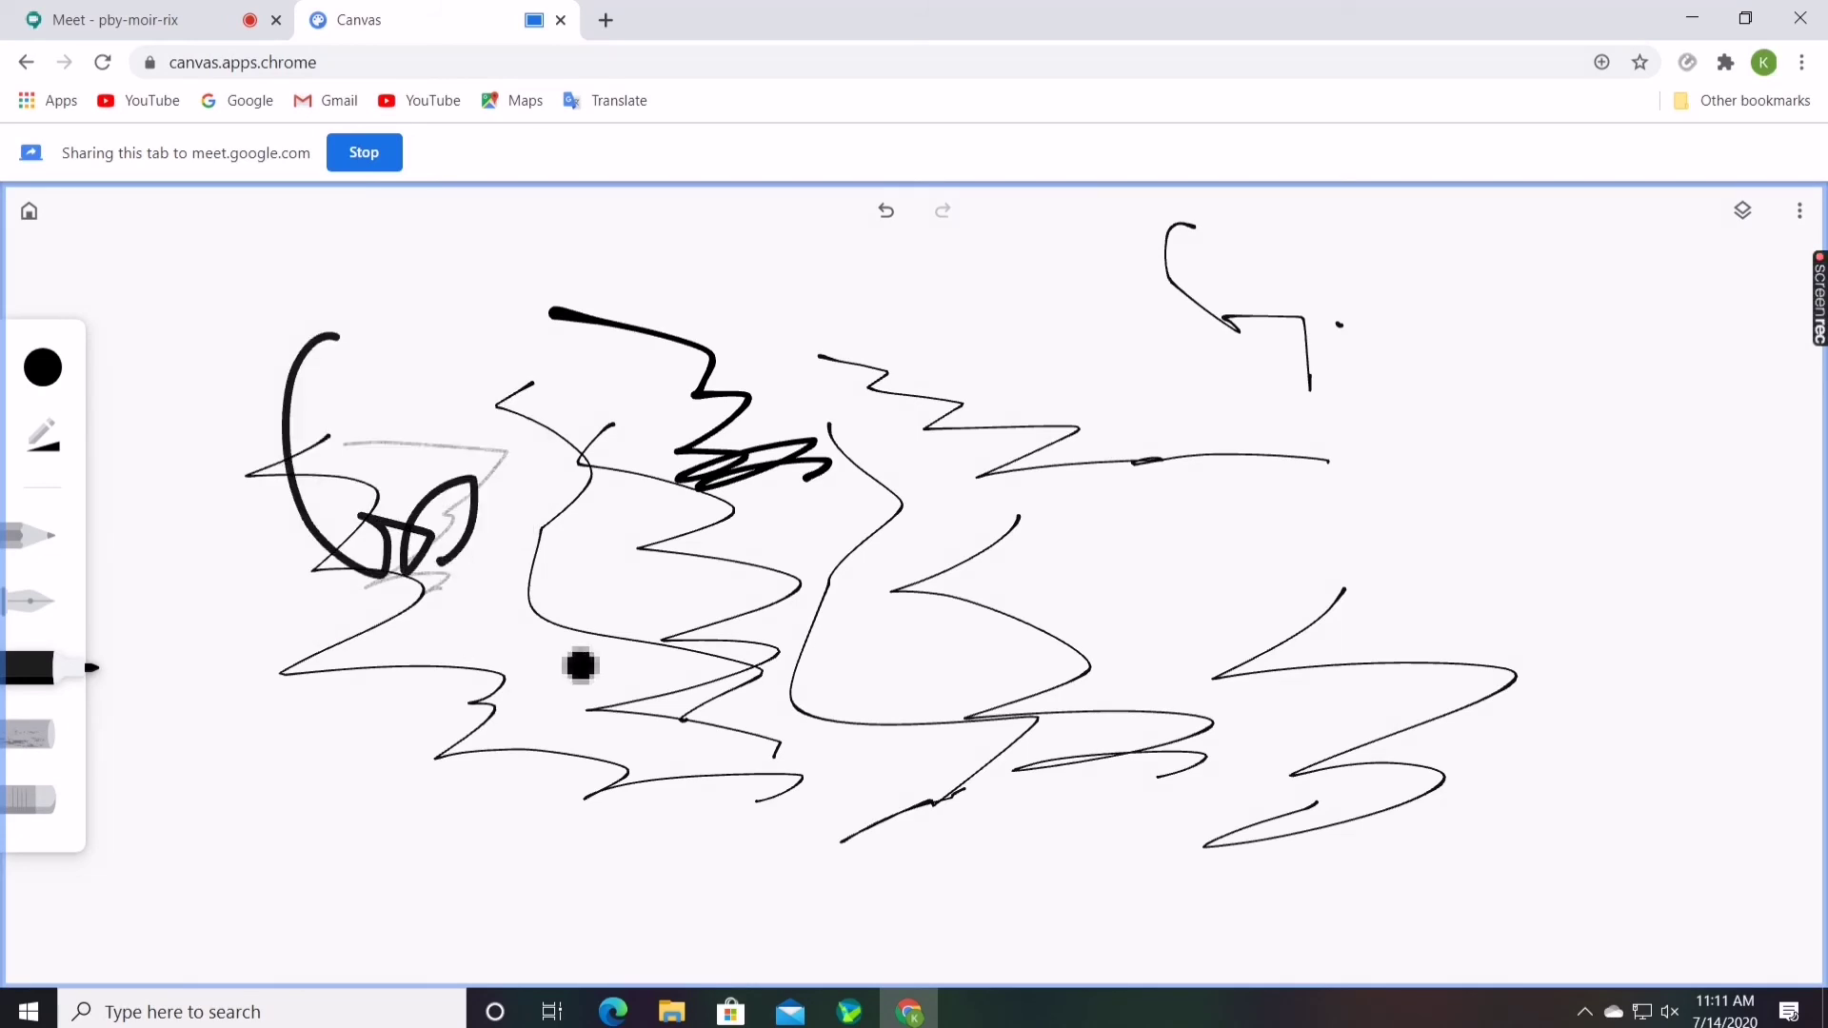
pyautogui.moveTo(443, 635)
pyautogui.mouseDown()
pyautogui.moveTo(612, 828)
pyautogui.moveTo(562, 829)
pyautogui.mouseUp()
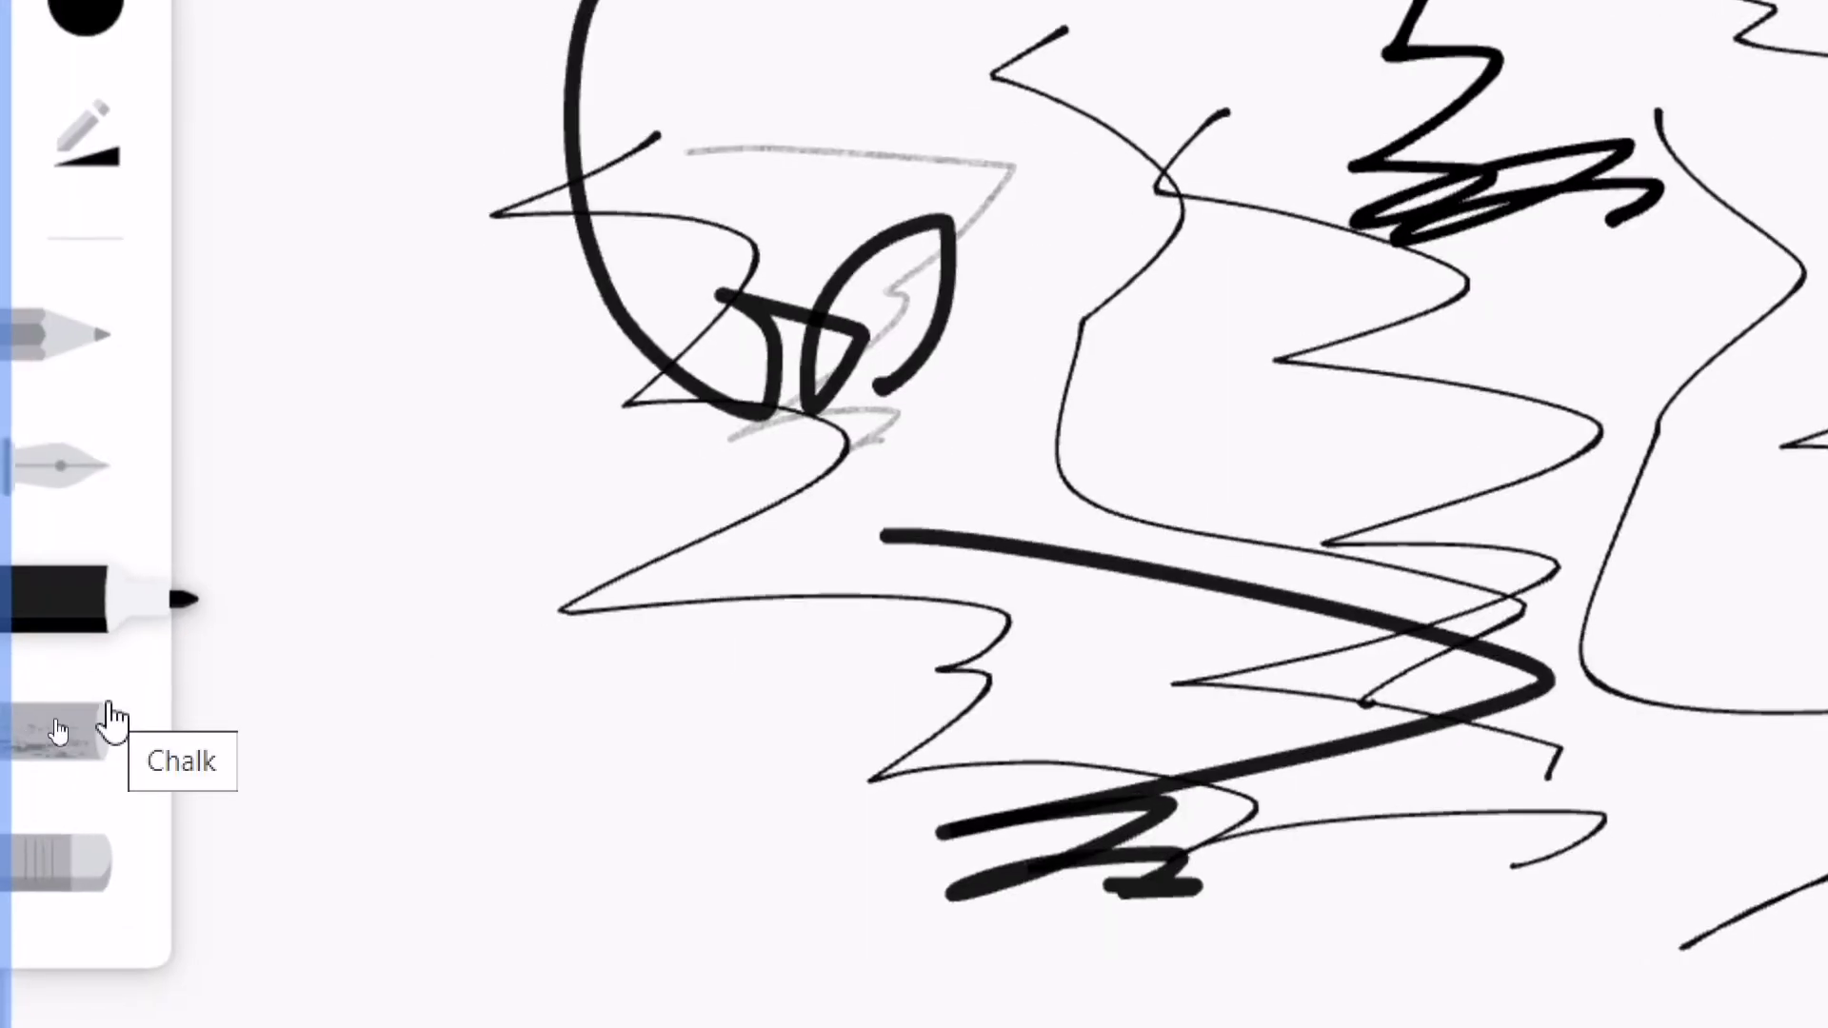
# Draw a broad looping freehand stroke with the Chalk tool in the lower-left area of the canvas.
pyautogui.click(110, 721)
pyautogui.moveTo(495, 627)
pyautogui.mouseDown()
pyautogui.moveTo(693, 815)
pyautogui.moveTo(987, 941)
pyautogui.mouseUp()
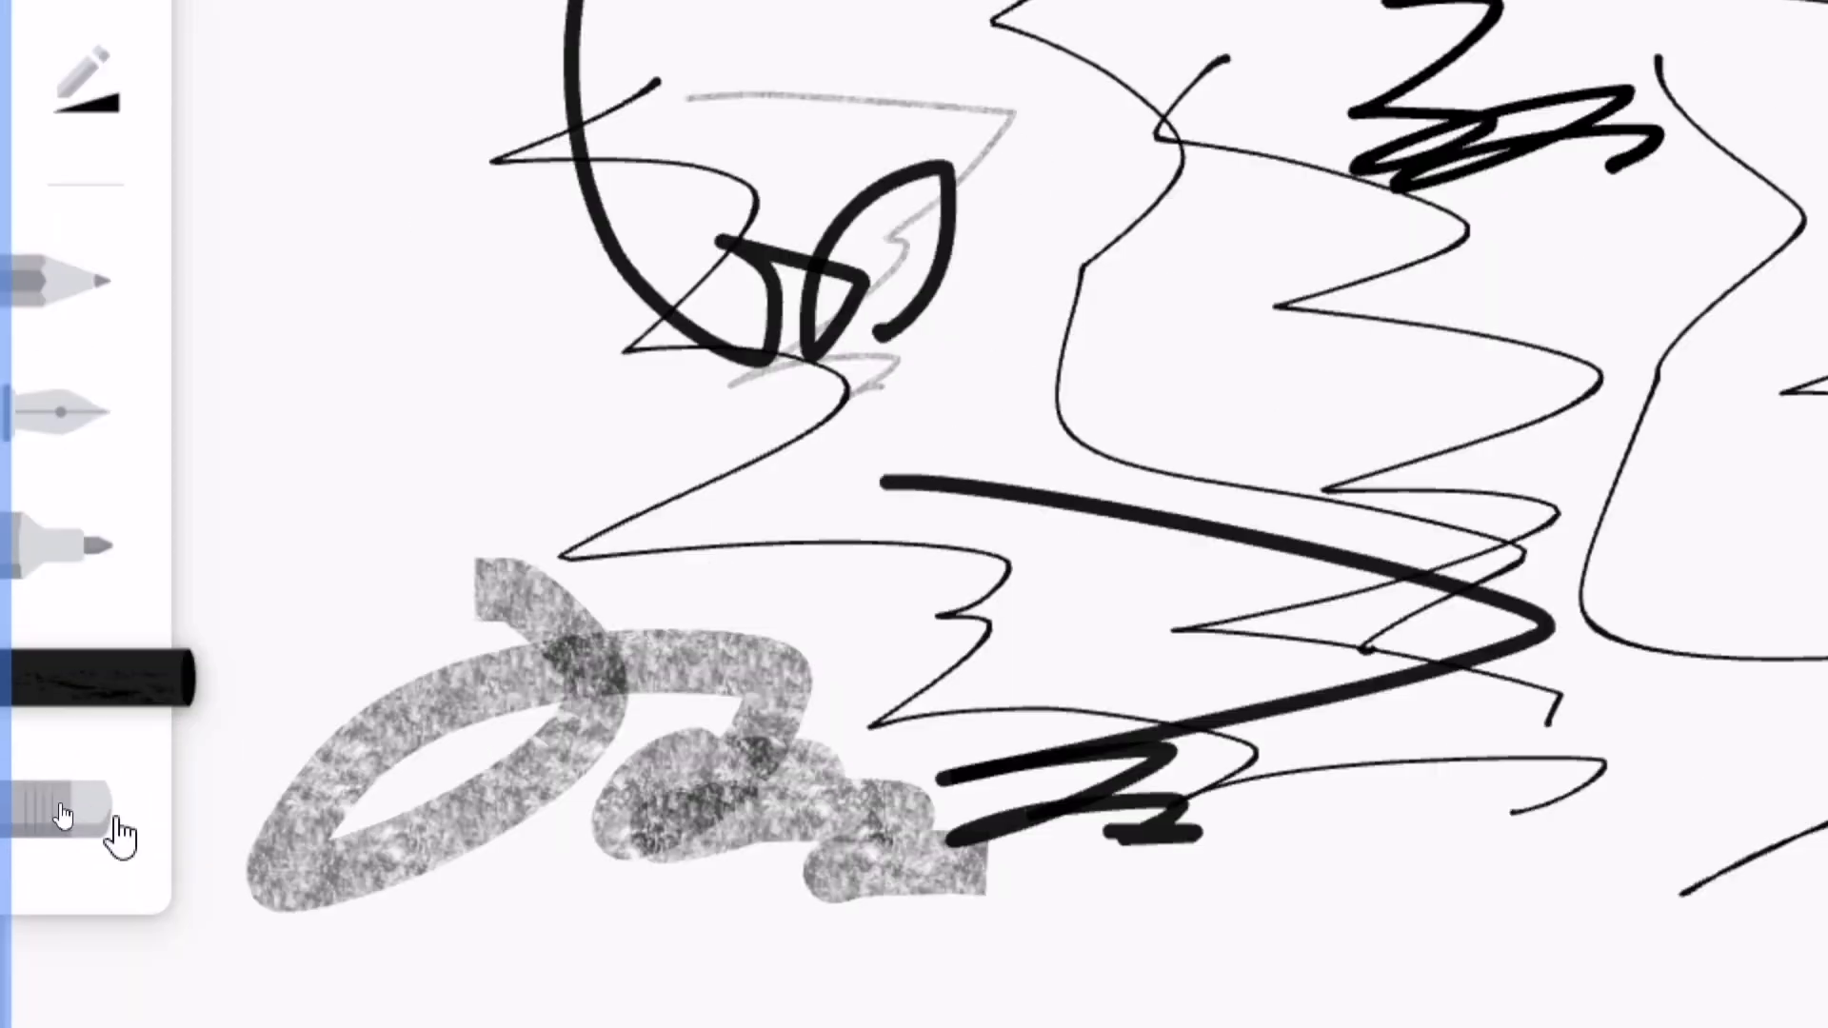
# Switch to the Eraser and set its size to 100.
pyautogui.click(52, 800)
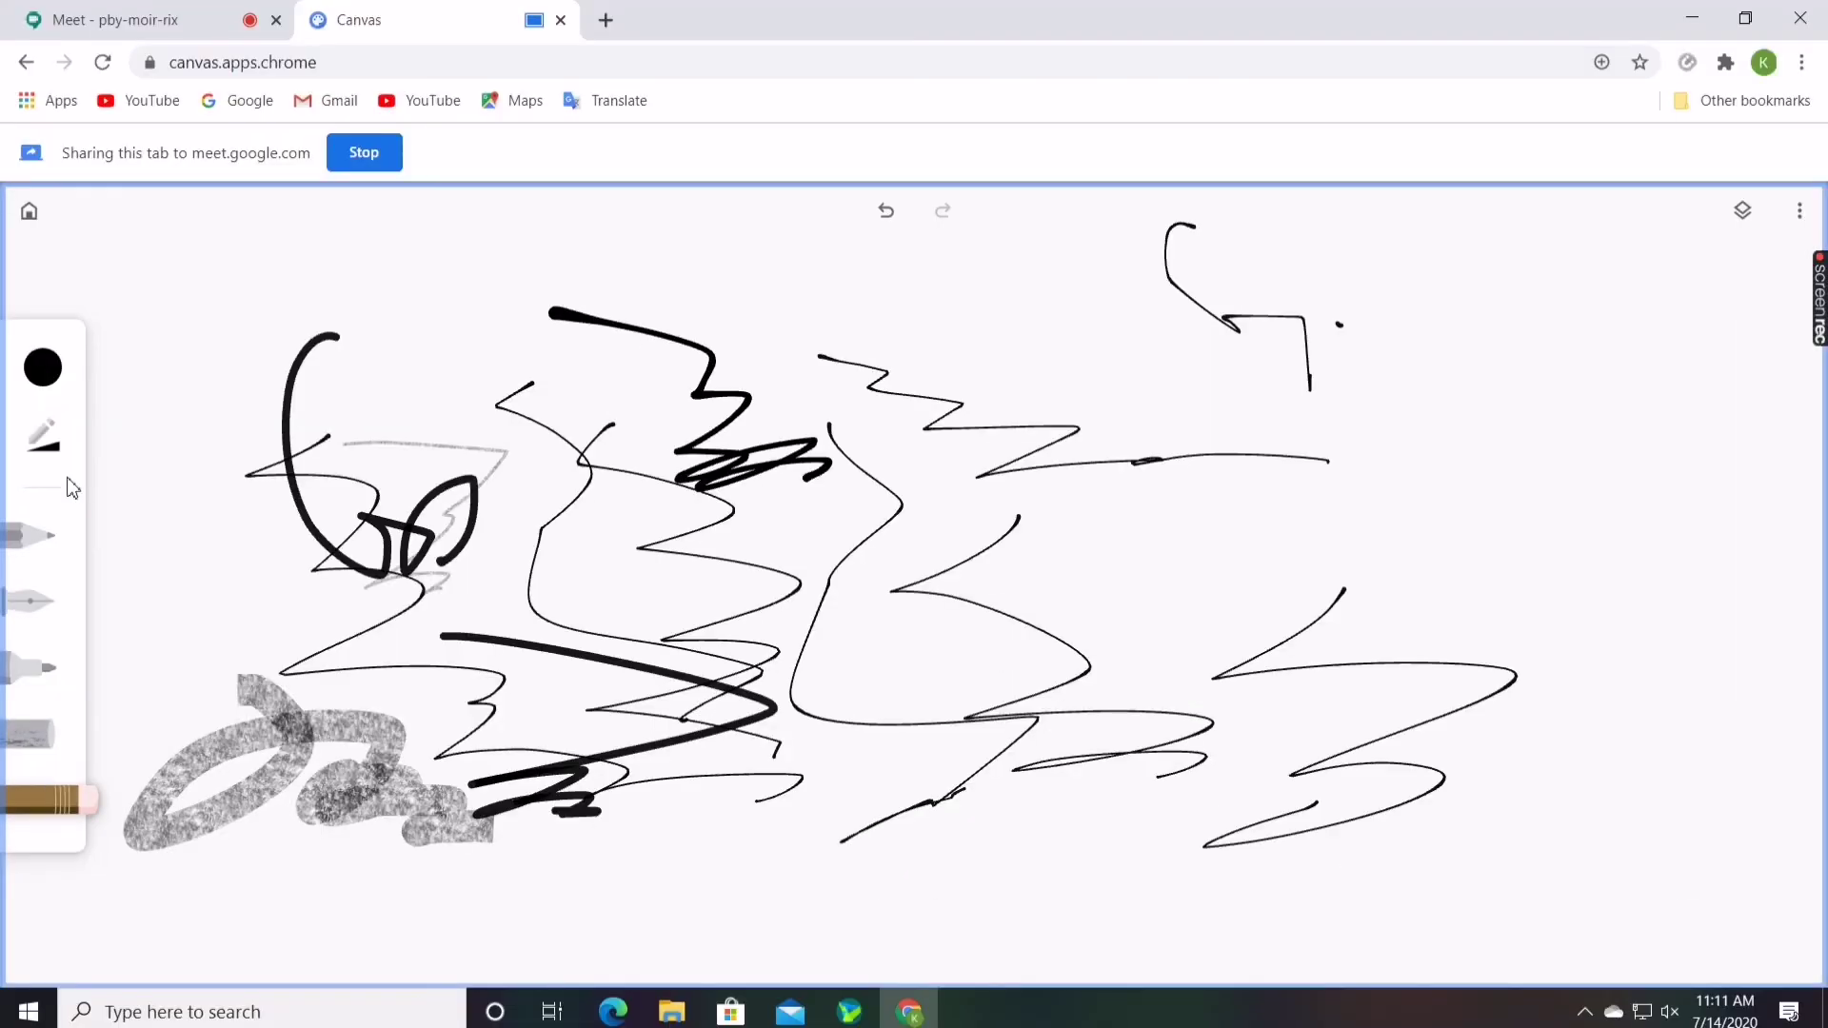
pyautogui.moveTo(231, 434); pyautogui.dragTo(457, 448)
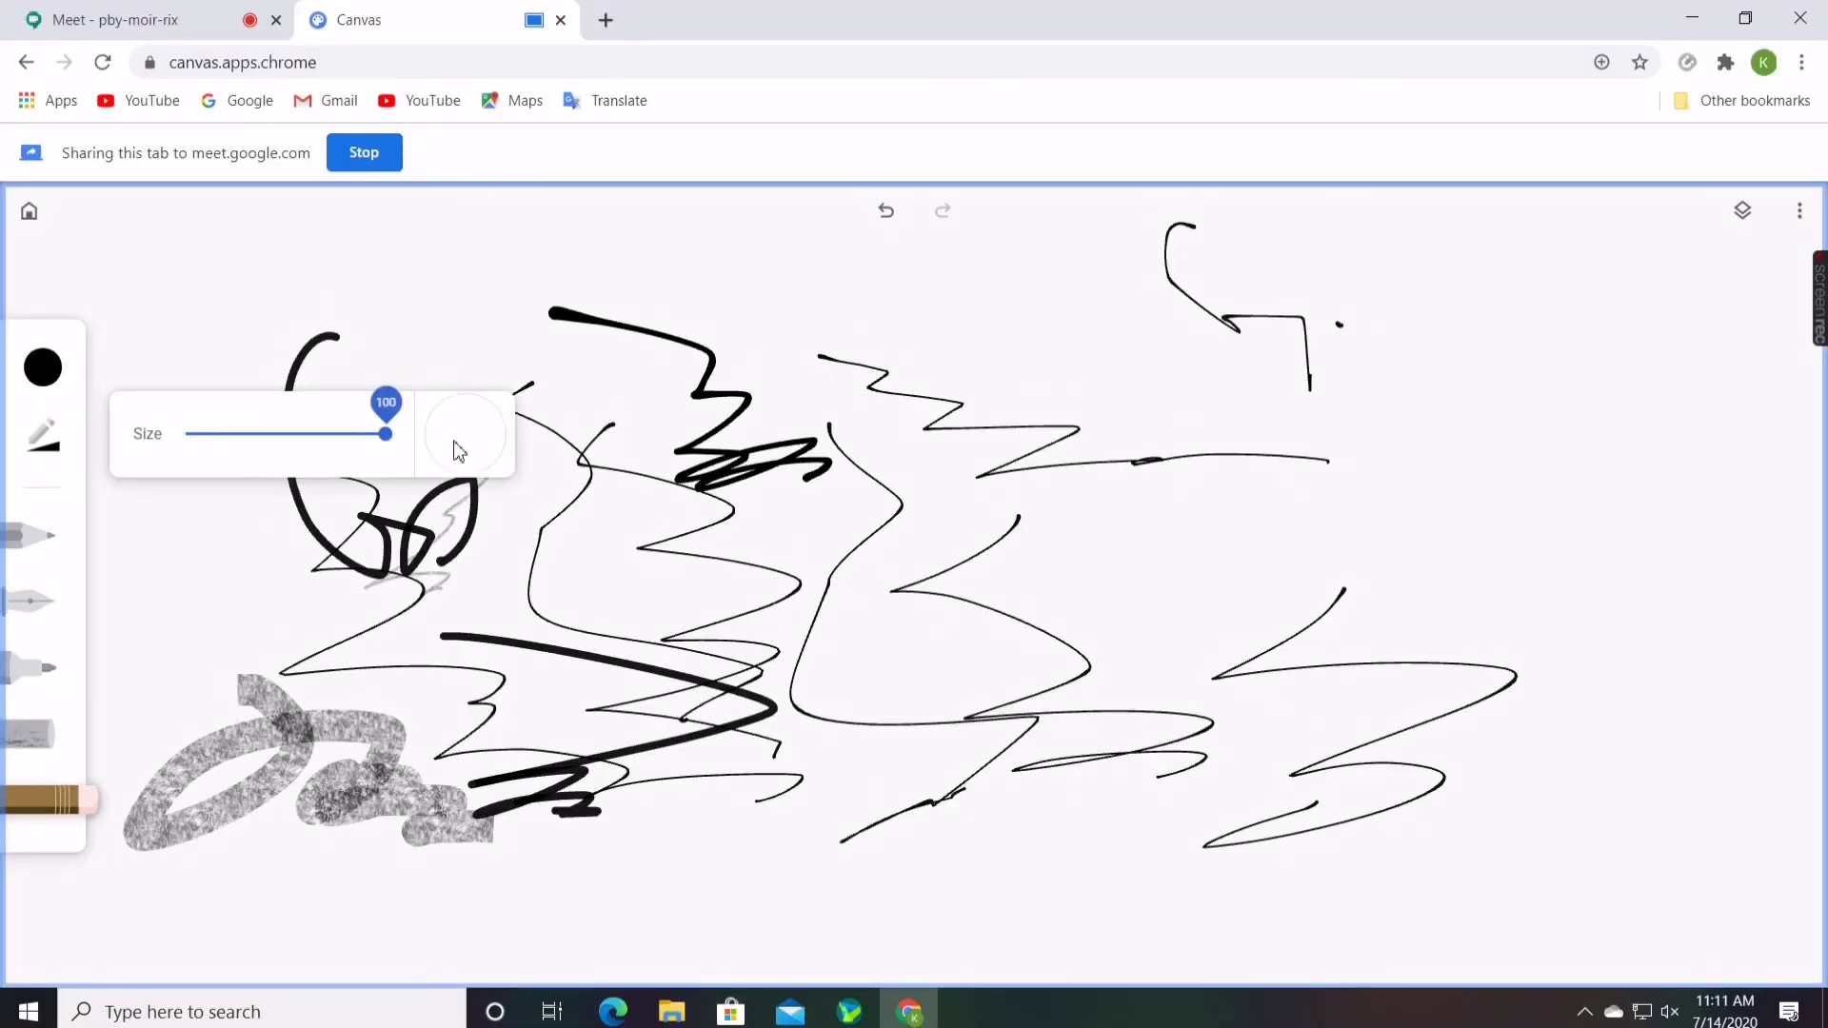